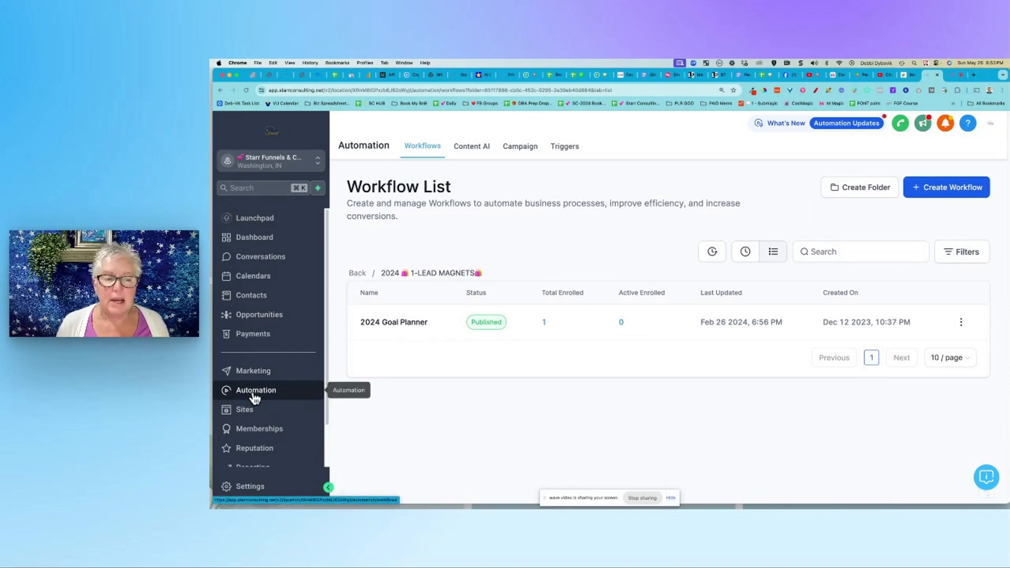
Open the 2024 Goal Planner workflow from the 2024 1-LEAD MAGNETS folder
{"action": "left_click", "coordinate": [360, 273]}
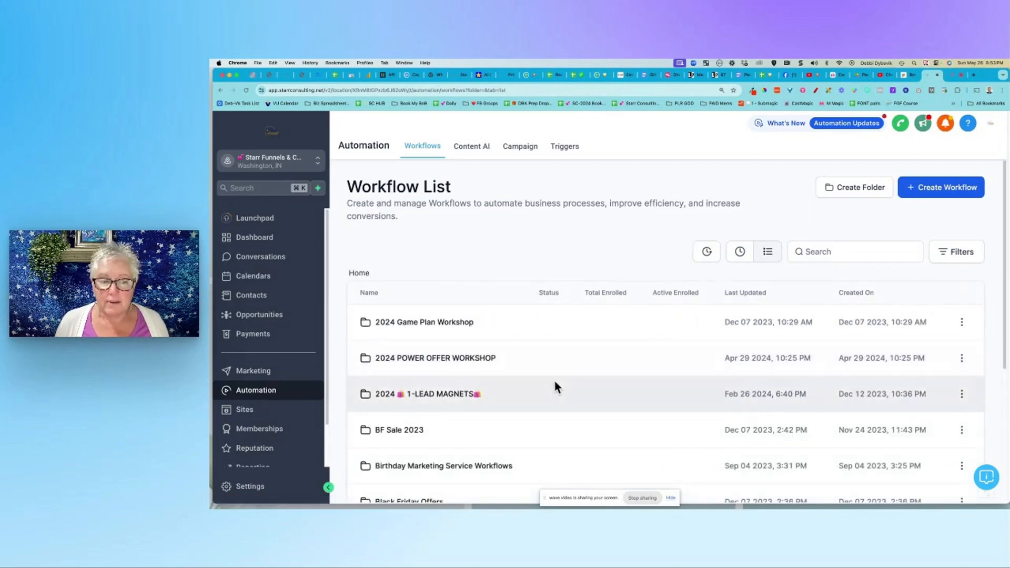
{"action": "scroll", "coordinate": [553, 377], "scroll_direction": "down", "scroll_amount": 2}
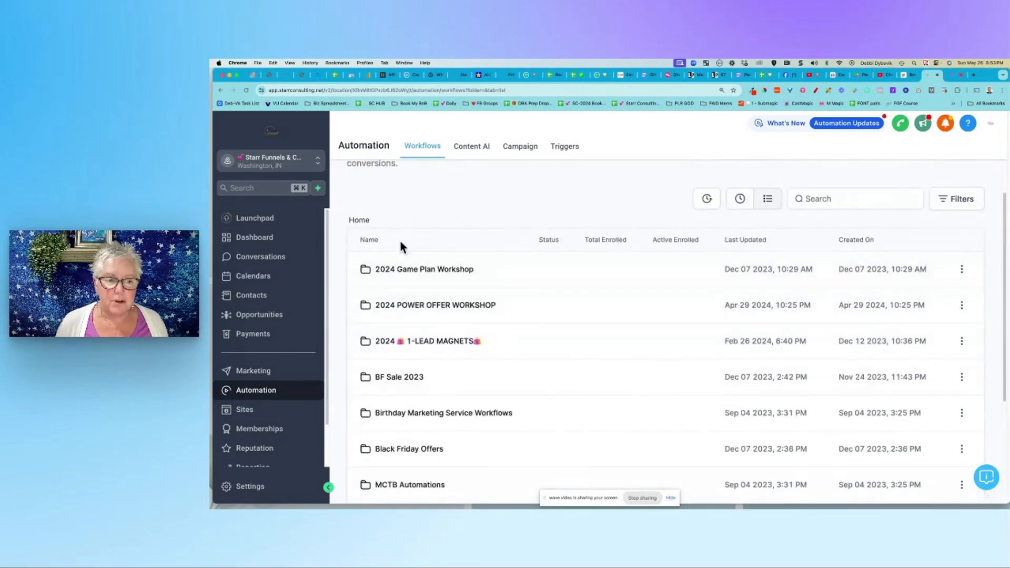
{"action": "left_click", "coordinate": [431, 343]}
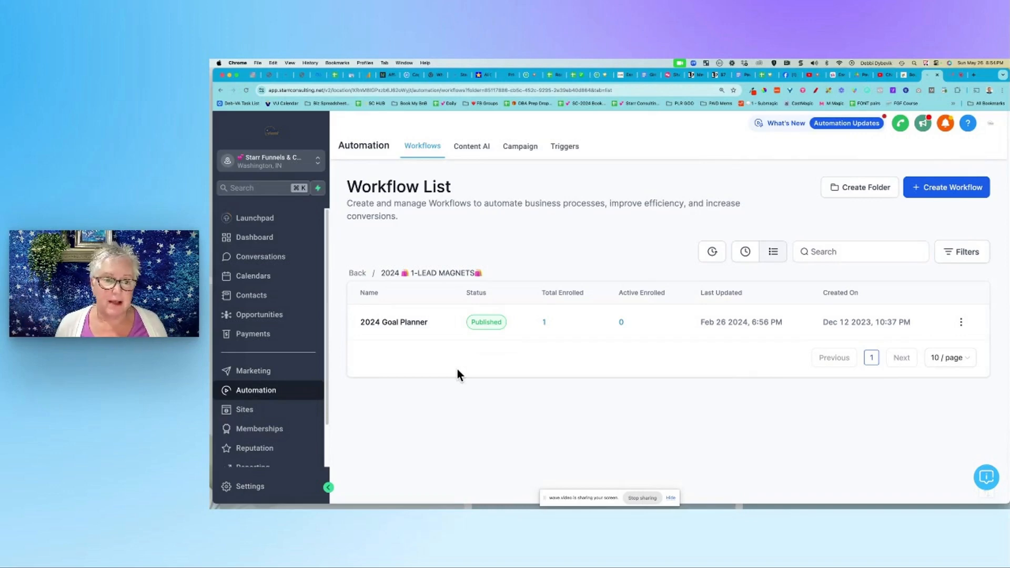
{"action": "left_click", "coordinate": [948, 195]}
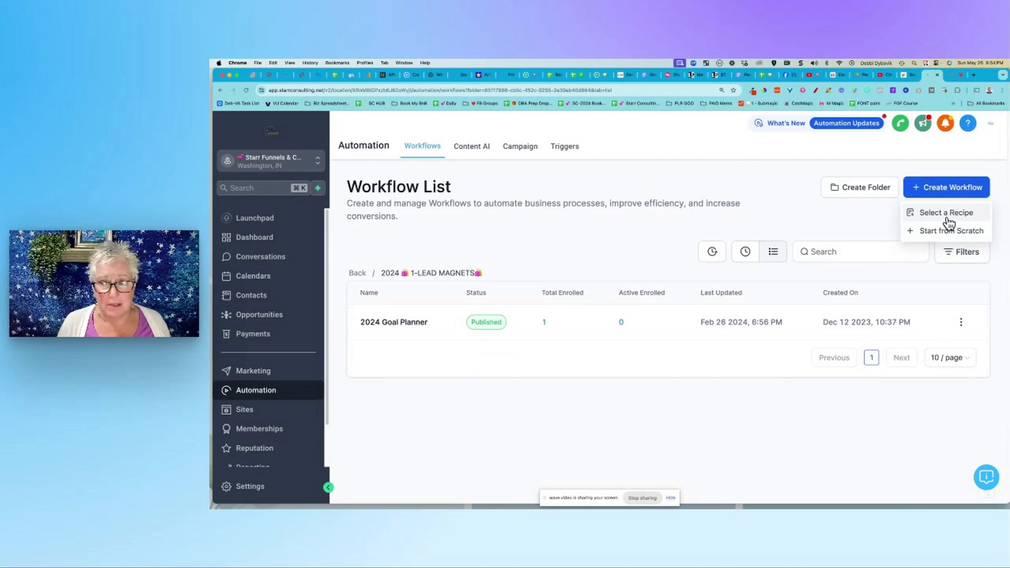
{"action": "left_click", "coordinate": [466, 418]}
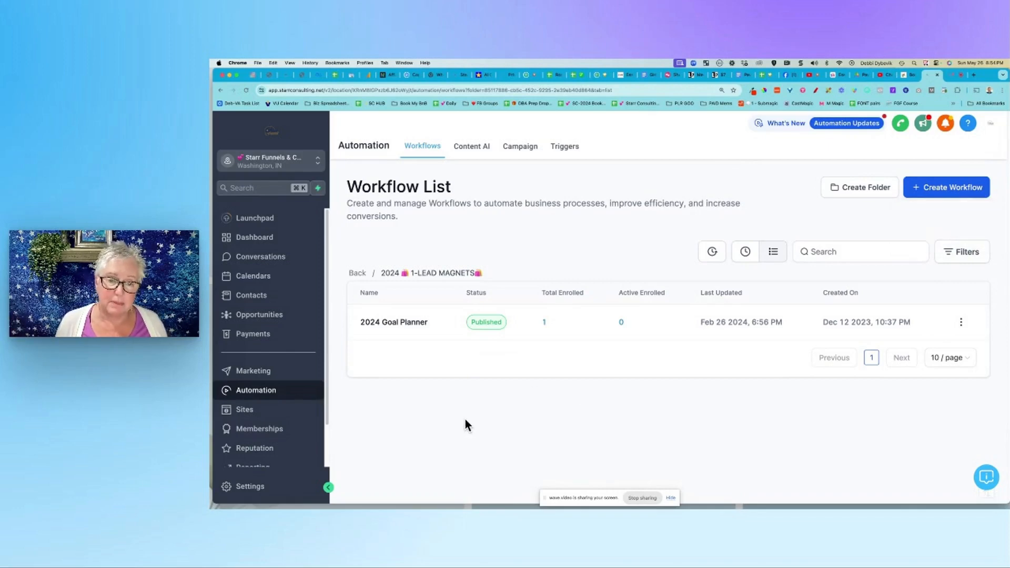
{"action": "left_click", "coordinate": [410, 327]}
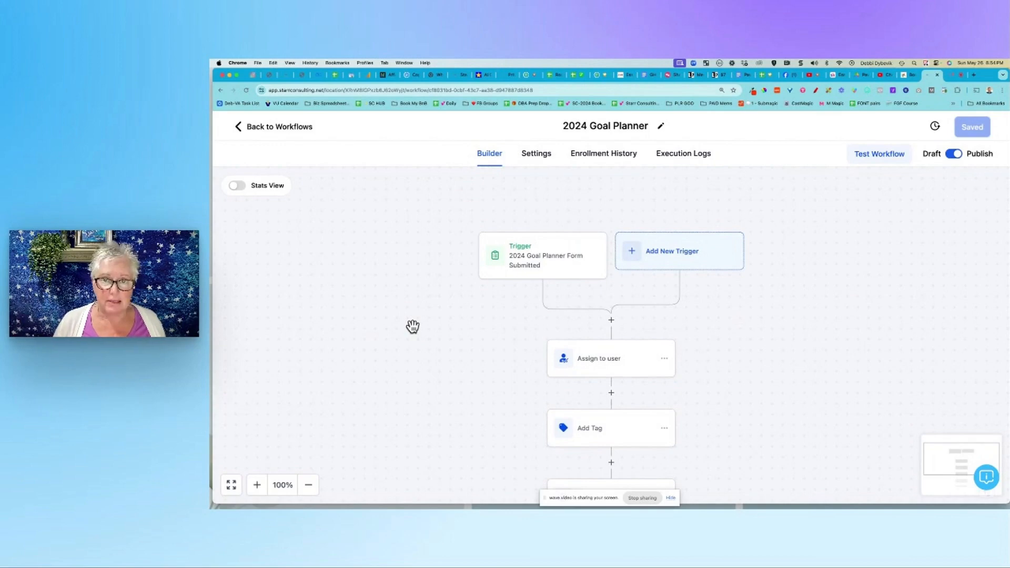
Open the workflow's name for editing
{"action": "left_click", "coordinate": [660, 125]}
{"action": "left_click_drag", "start_coordinate": [561, 126], "coordinate": [655, 128]}
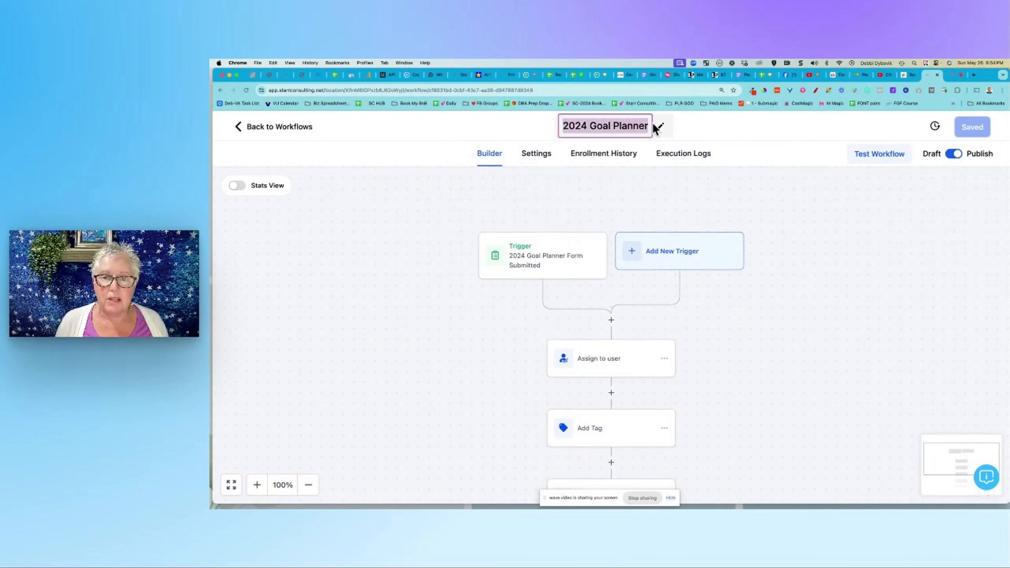
{"action": "left_click", "coordinate": [589, 126]}
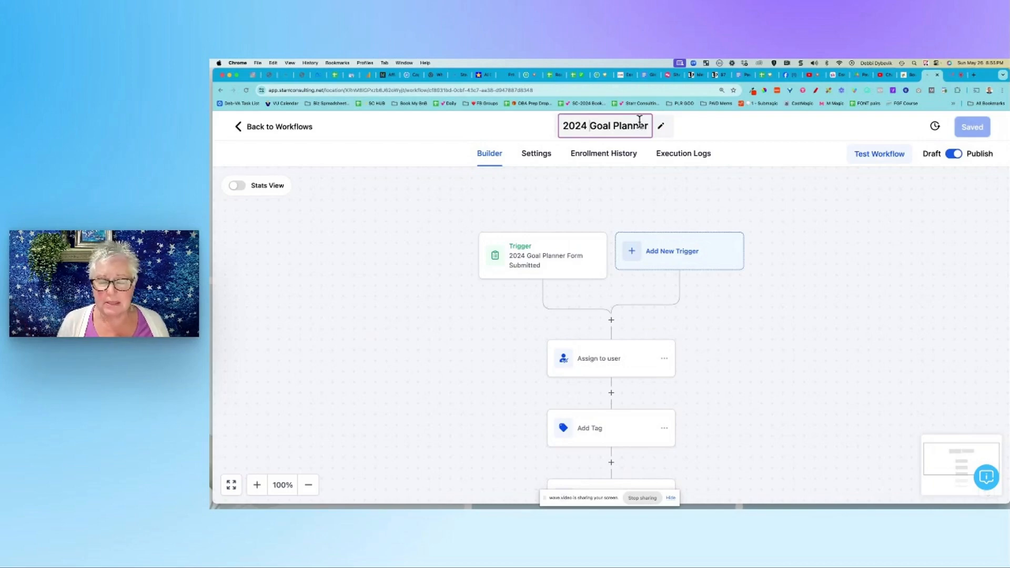
Review the workflow settings for contact re-entry, stop on response, timezone, time window and sender name
{"action": "left_click", "coordinate": [542, 159]}
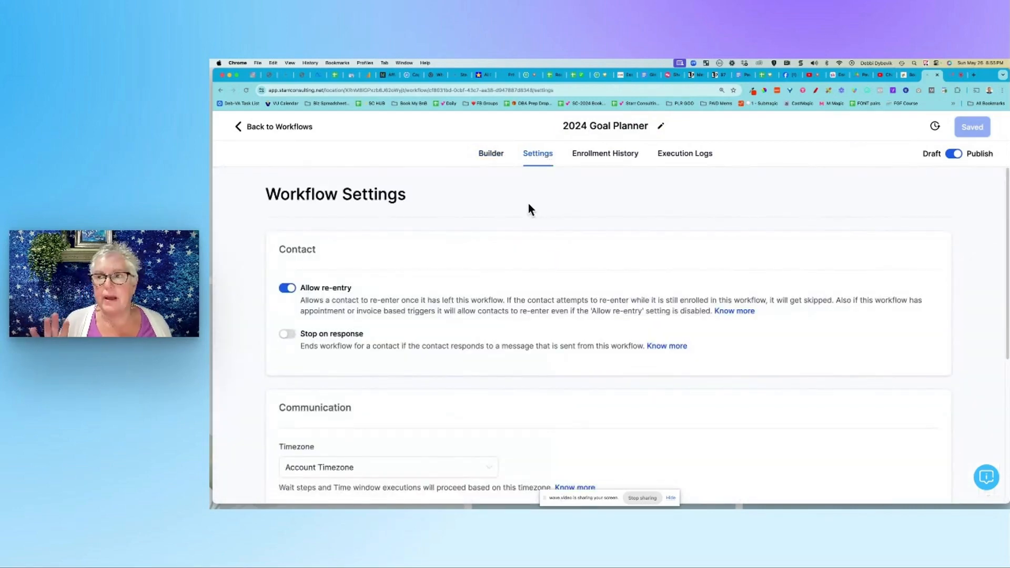
{"action": "scroll", "coordinate": [528, 204], "scroll_direction": "down", "scroll_amount": 2}
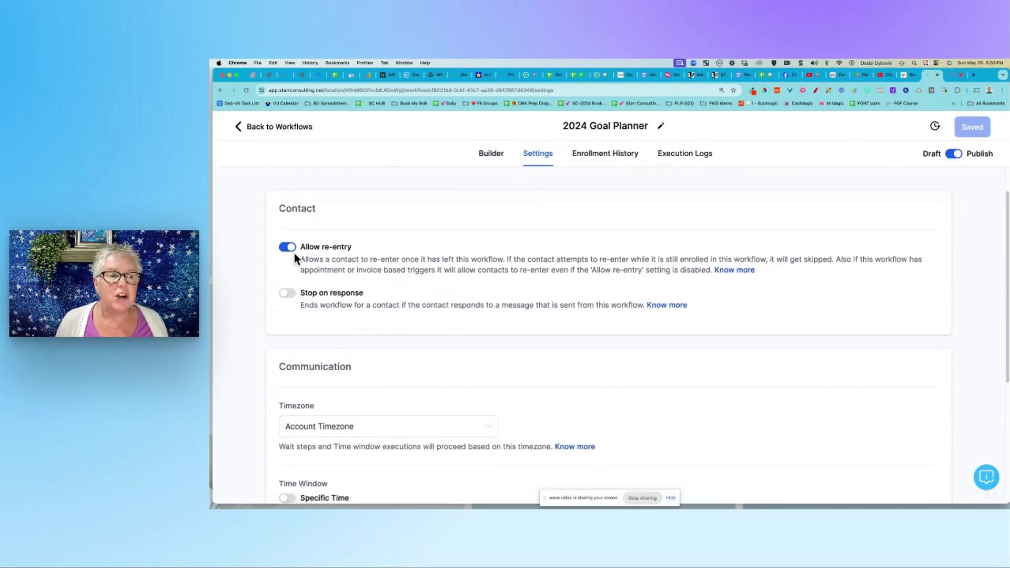
{"action": "scroll", "coordinate": [509, 253], "scroll_direction": "down", "scroll_amount": 2}
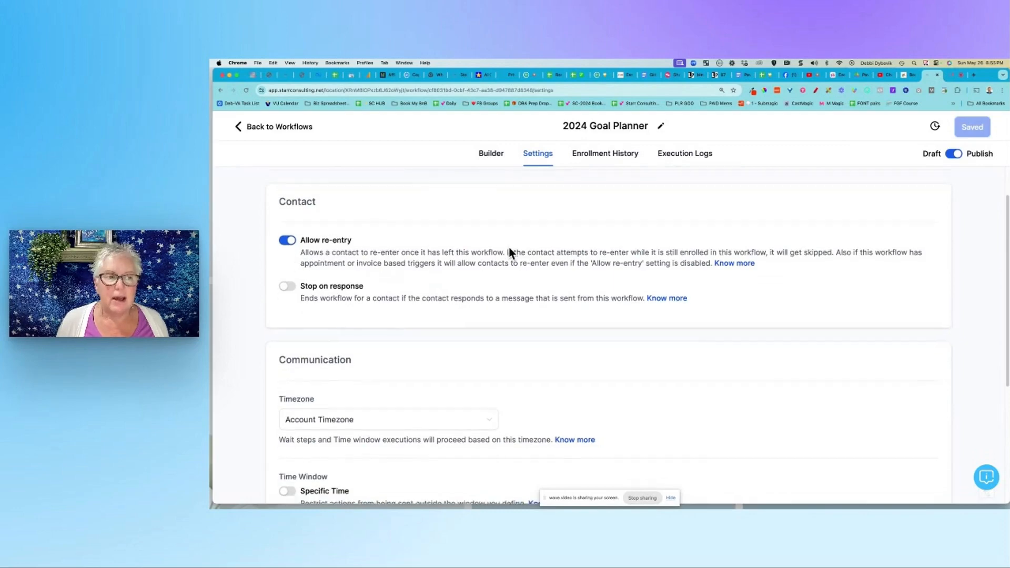
{"action": "scroll", "coordinate": [509, 253], "scroll_direction": "down", "scroll_amount": 1}
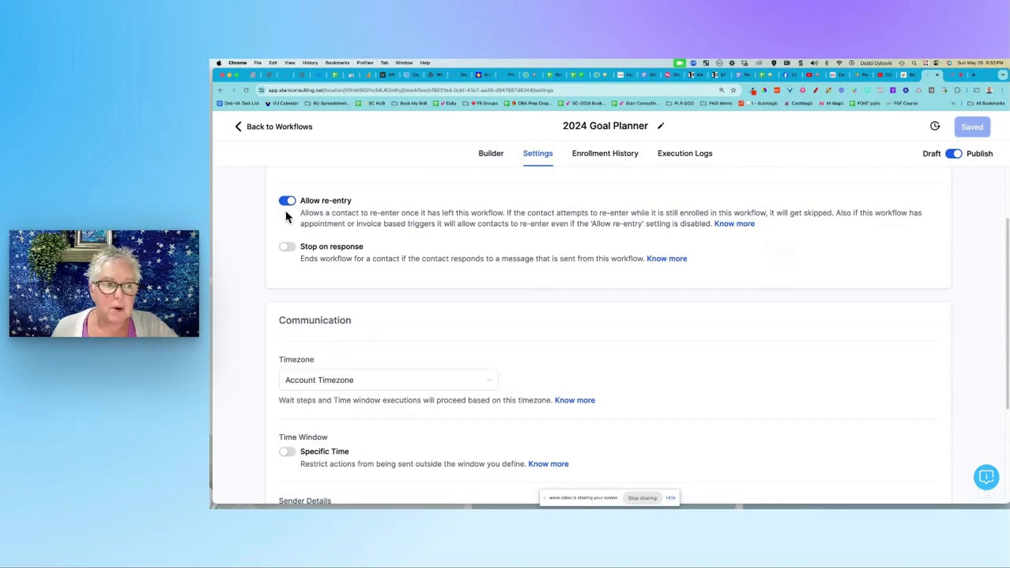
{"action": "scroll", "coordinate": [411, 269], "scroll_direction": "down", "scroll_amount": 5}
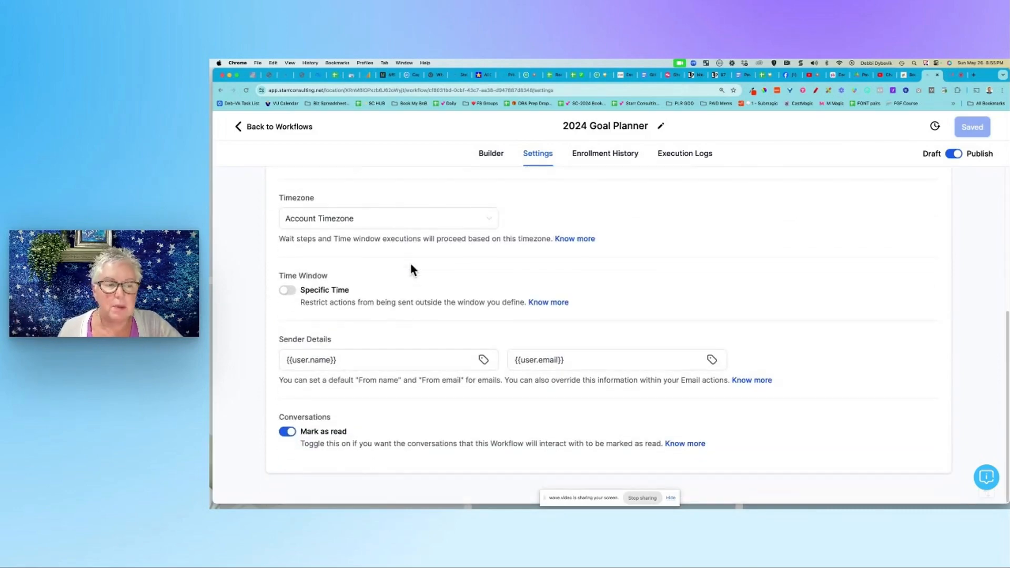
{"action": "left_click", "coordinate": [291, 353]}
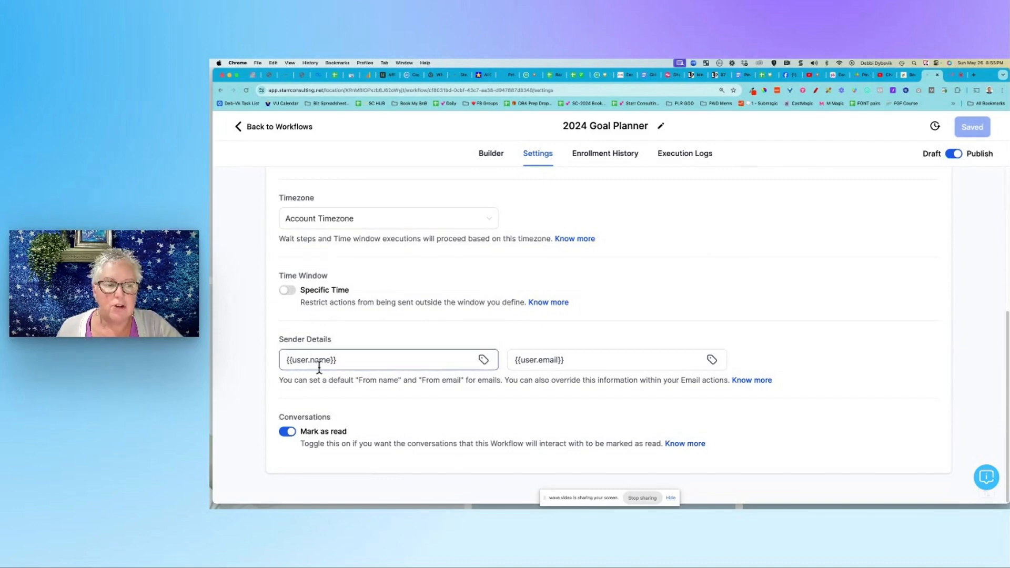
Insert the User Email custom value into the sender email field of the workflow settings
{"action": "left_click", "coordinate": [509, 362]}
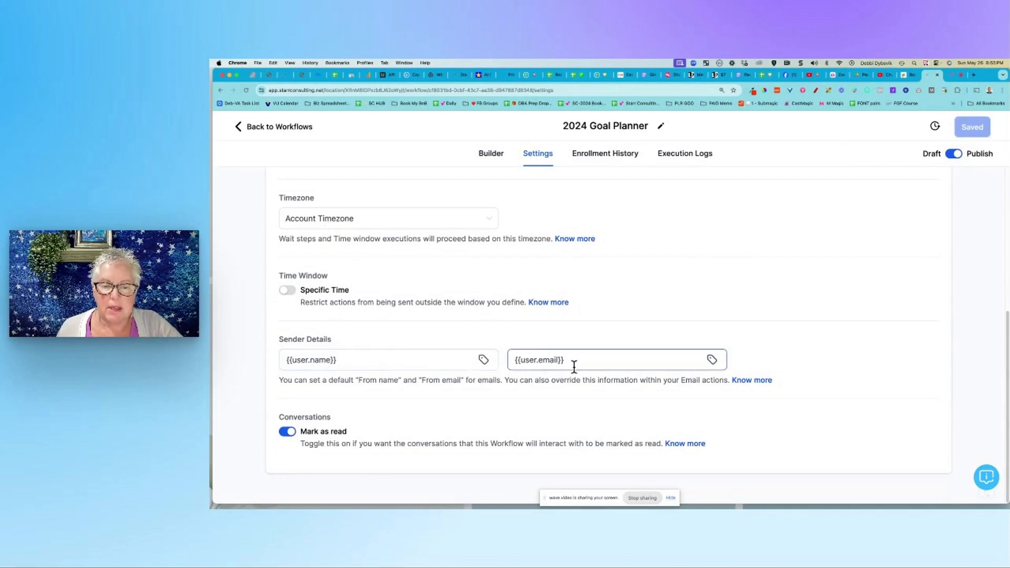
{"action": "left_click", "coordinate": [711, 360]}
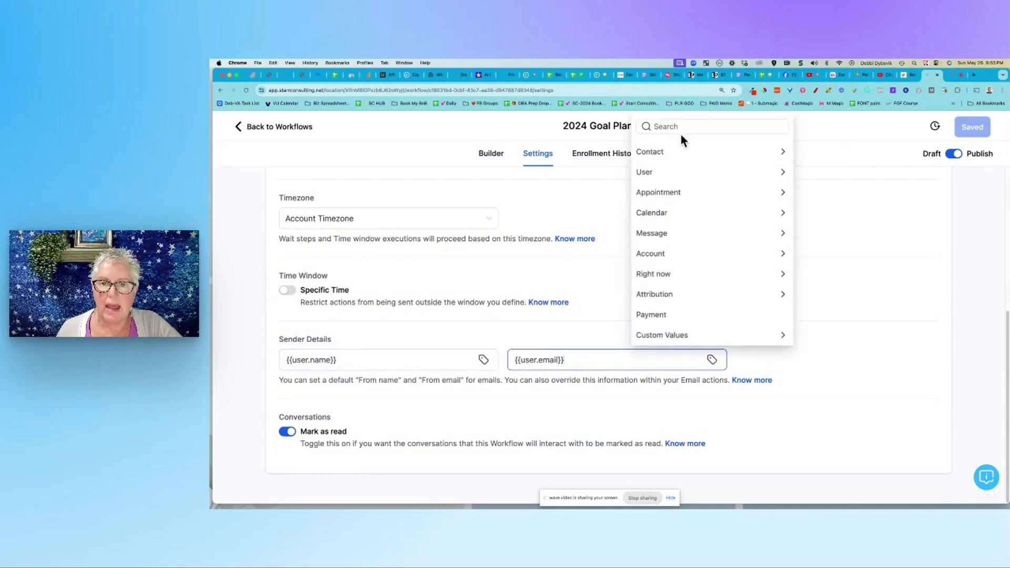
{"action": "left_click", "coordinate": [773, 172]}
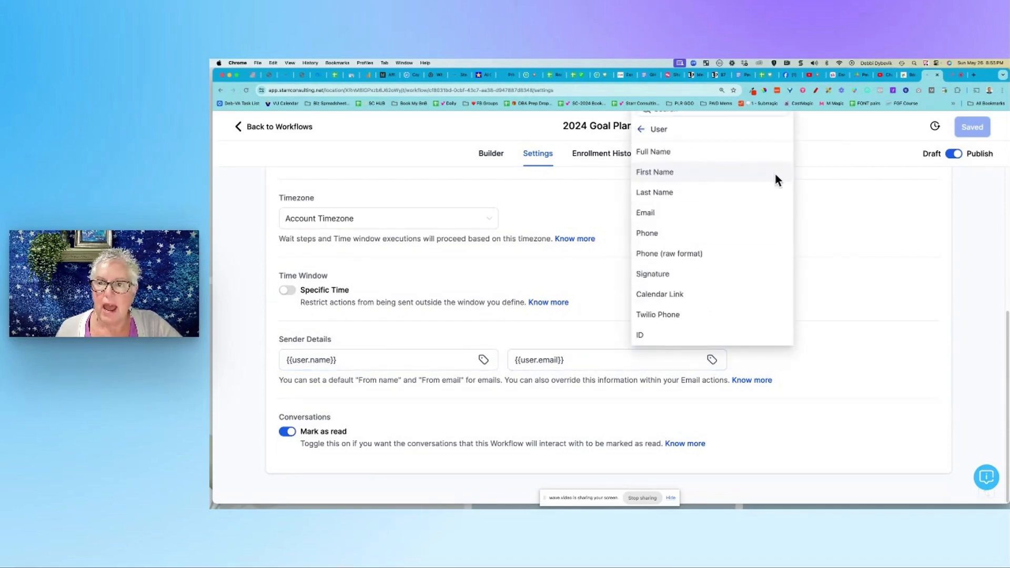
{"action": "left_click", "coordinate": [678, 214]}
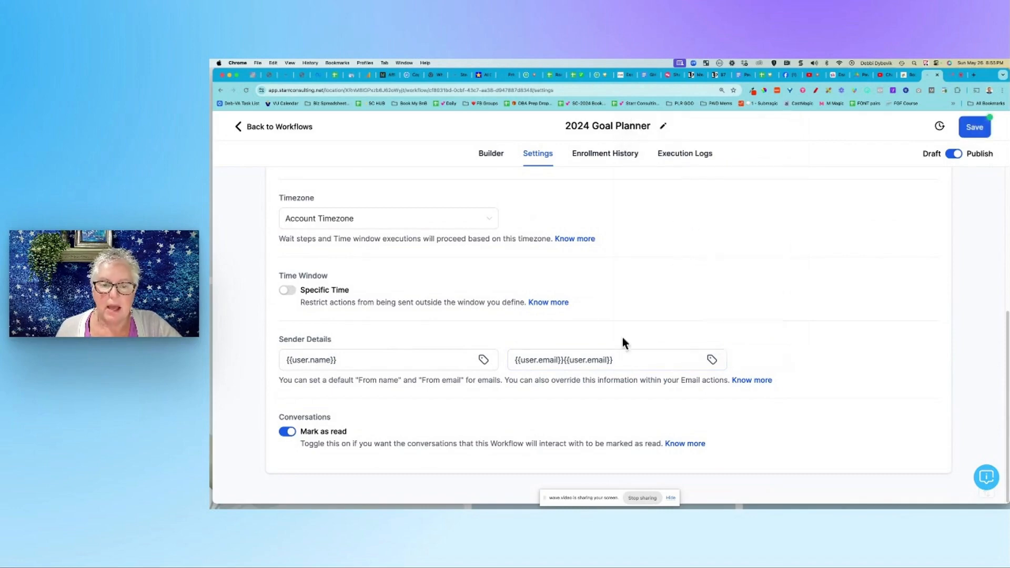
Delete the duplicate email placeholder from the sender email field, leaving a single {{user.email}}
{"action": "key", "text": "BackSpace"}
{"action": "key", "text": "BackSpace"}
{"action": "key", "text": "BackSpace"}
{"action": "key", "text": "BackSpace"}
{"action": "key", "text": "BackSpace"}
{"action": "key", "text": "BackSpace"}
{"action": "key", "text": "BackSpace"}
{"action": "key", "text": "BackSpace"}
{"action": "key", "text": "BackSpace"}
{"action": "key", "text": "BackSpace"}
{"action": "key", "text": "BackSpace"}
{"action": "key", "text": "BackSpace"}
{"action": "key", "text": "BackSpace"}
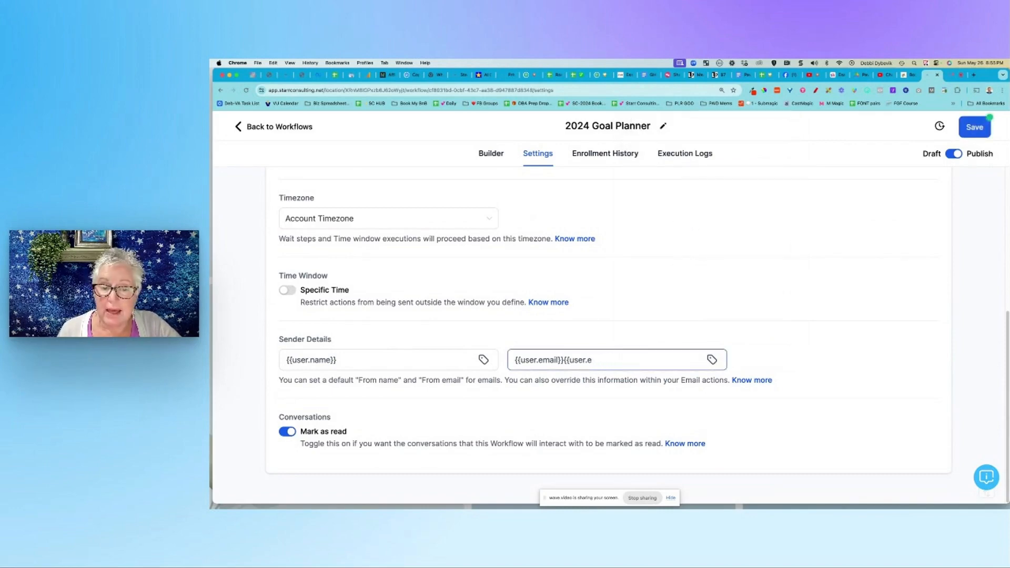
{"action": "key", "text": "BackSpace"}
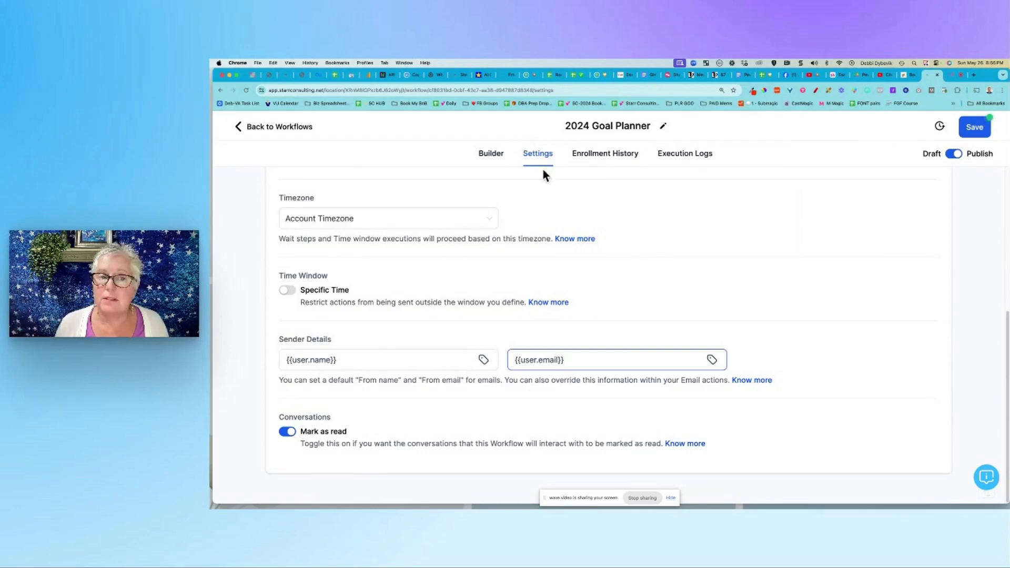
Review the name and form filter of the 2024 Goal Planner Form Submitted trigger in the builder and save the trigger
{"action": "left_click", "coordinate": [489, 156]}
{"action": "scroll", "coordinate": [723, 309], "scroll_direction": "up", "scroll_amount": 3}
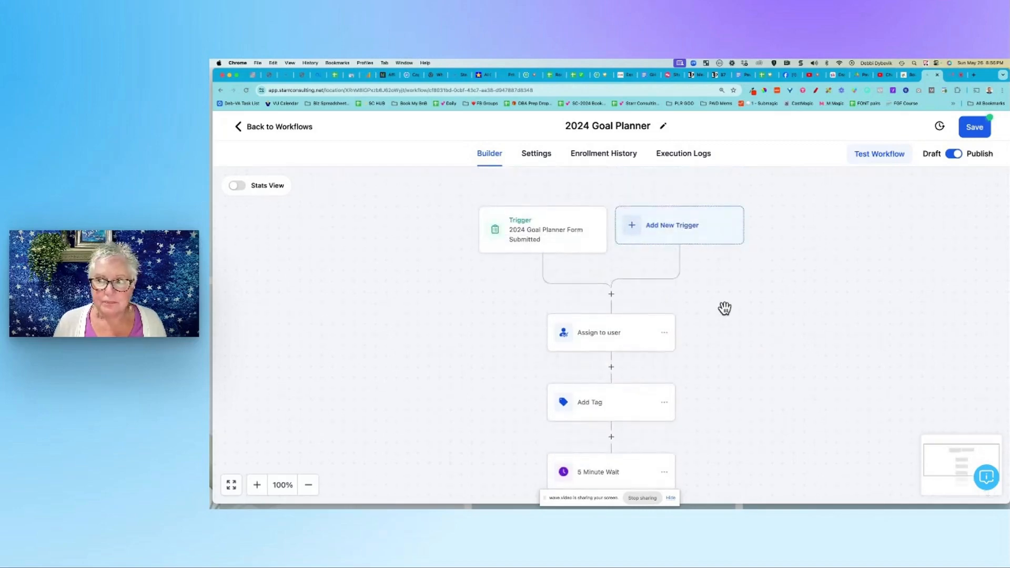
{"action": "left_click", "coordinate": [558, 243]}
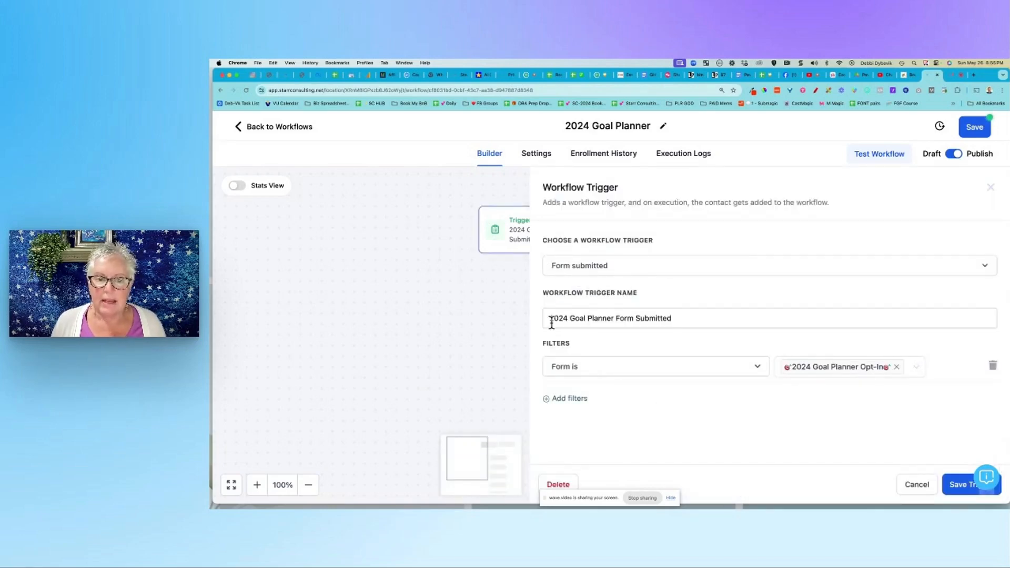
{"action": "left_click_drag", "start_coordinate": [545, 318], "coordinate": [690, 317]}
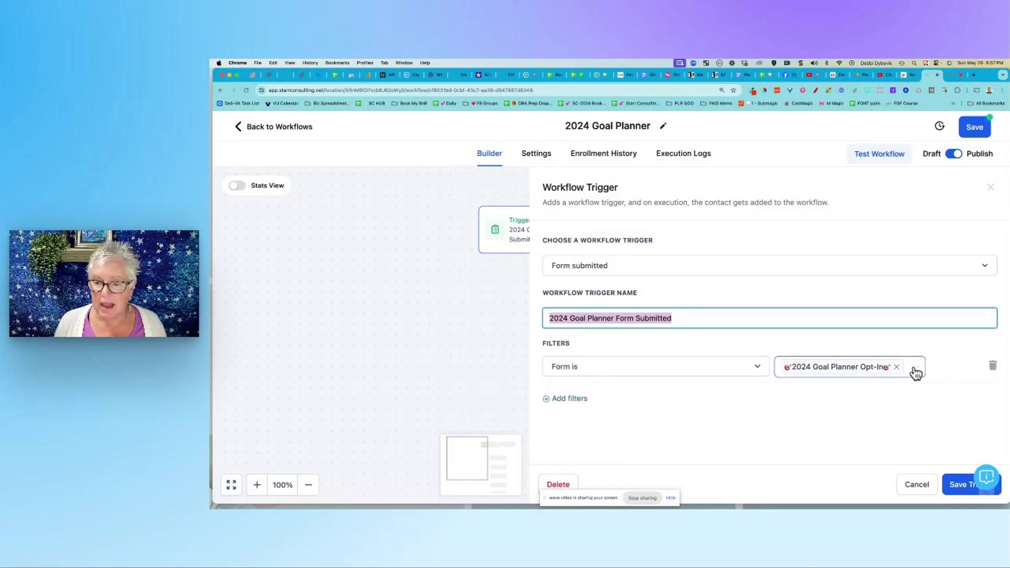
{"action": "left_click", "coordinate": [948, 488]}
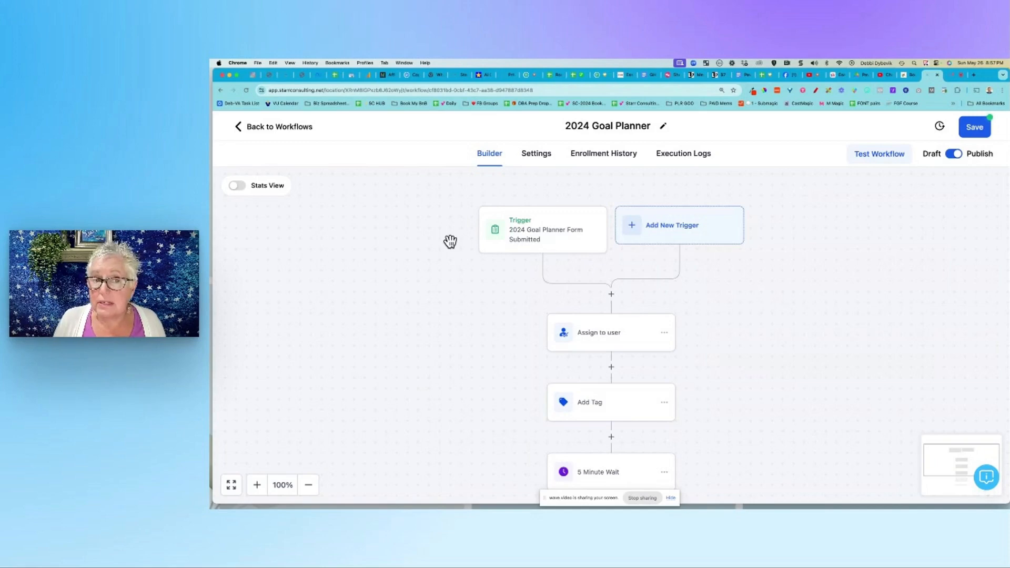
Examine the trigger types available for a new workflow trigger, from contact events through courses to payments, without adding one
{"action": "left_click", "coordinate": [668, 228]}
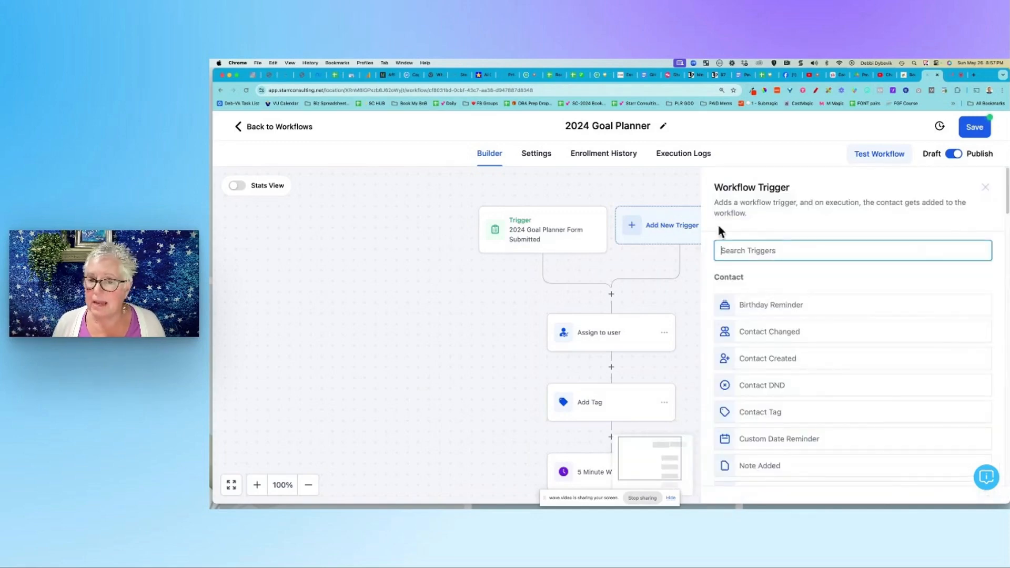
{"action": "scroll", "coordinate": [813, 326], "scroll_direction": "down", "scroll_amount": 9}
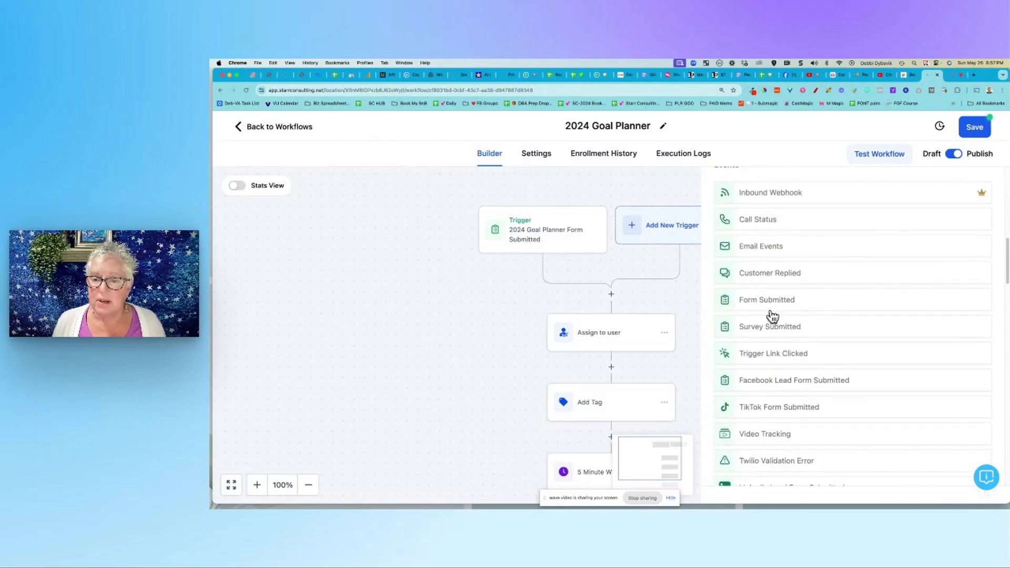
{"action": "scroll", "coordinate": [796, 326], "scroll_direction": "down", "scroll_amount": 5}
{"action": "scroll", "coordinate": [800, 328], "scroll_direction": "down", "scroll_amount": 12}
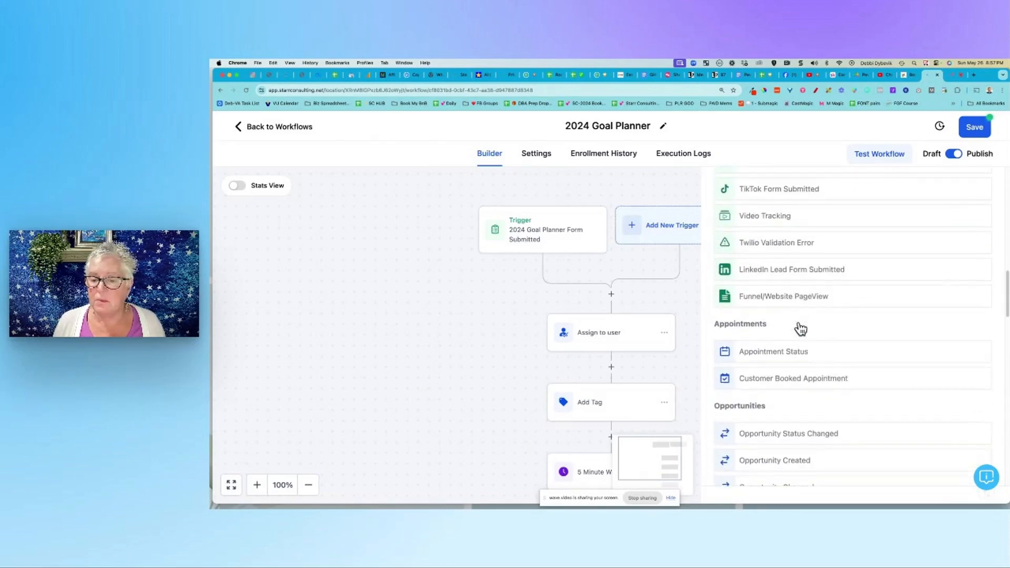
{"action": "scroll", "coordinate": [800, 329], "scroll_direction": "down", "scroll_amount": 7}
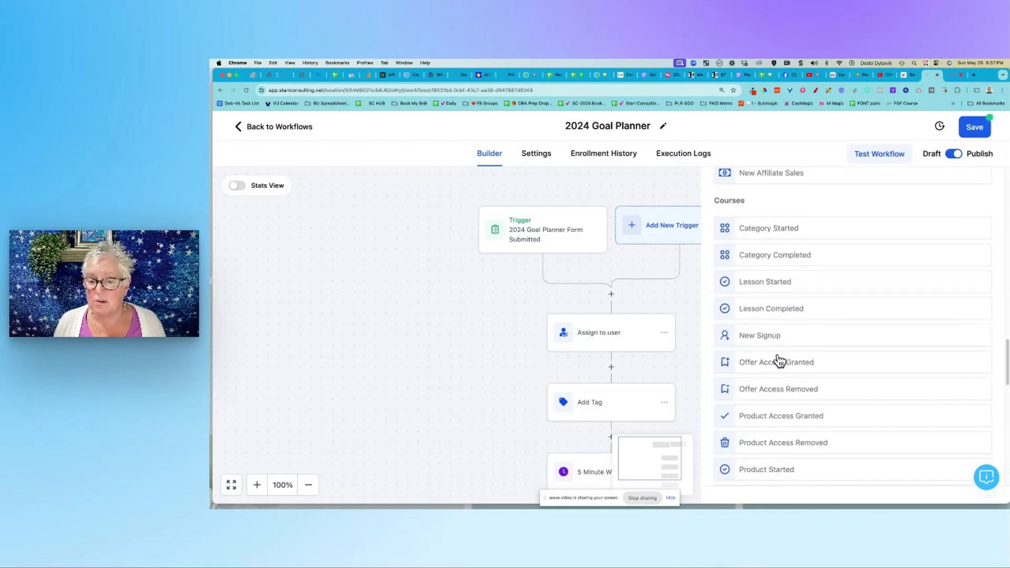
{"action": "scroll", "coordinate": [779, 357], "scroll_direction": "down", "scroll_amount": 5}
{"action": "scroll", "coordinate": [788, 347], "scroll_direction": "down", "scroll_amount": 9}
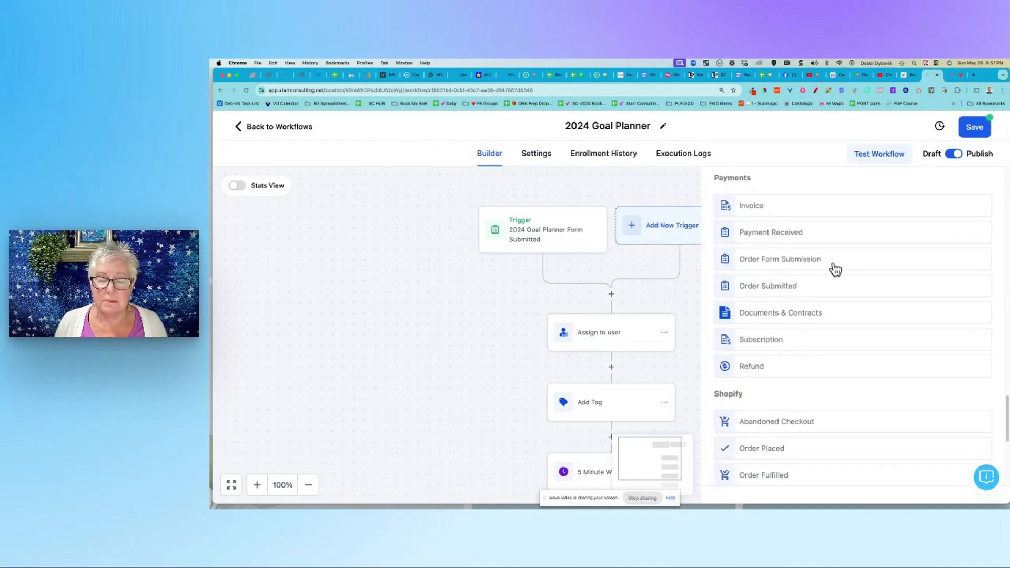
{"action": "left_click", "coordinate": [346, 315]}
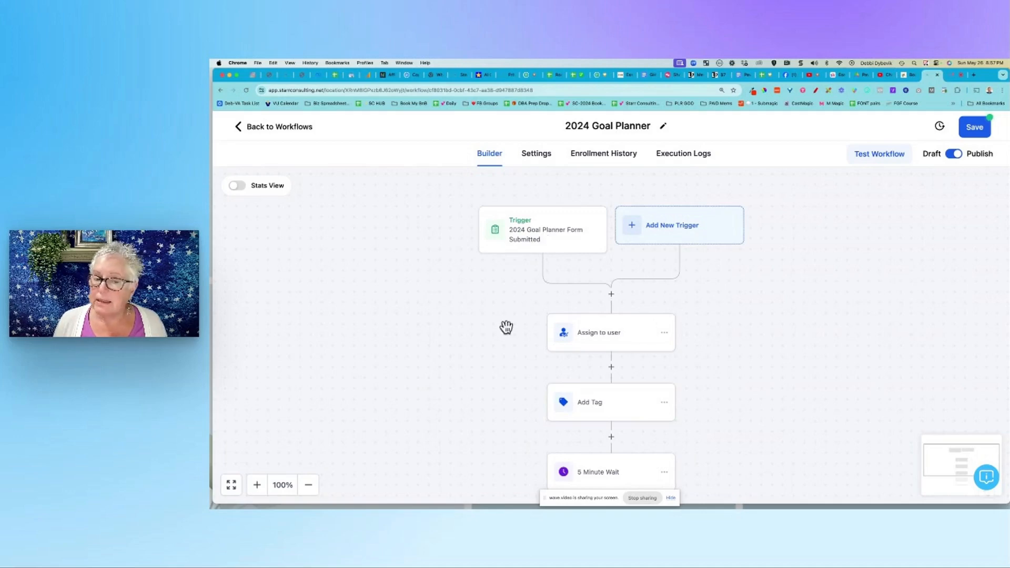
Check and save the Assign to user action, and review the sender details in the workflow settings before returning to the builder
{"action": "left_click", "coordinate": [605, 338]}
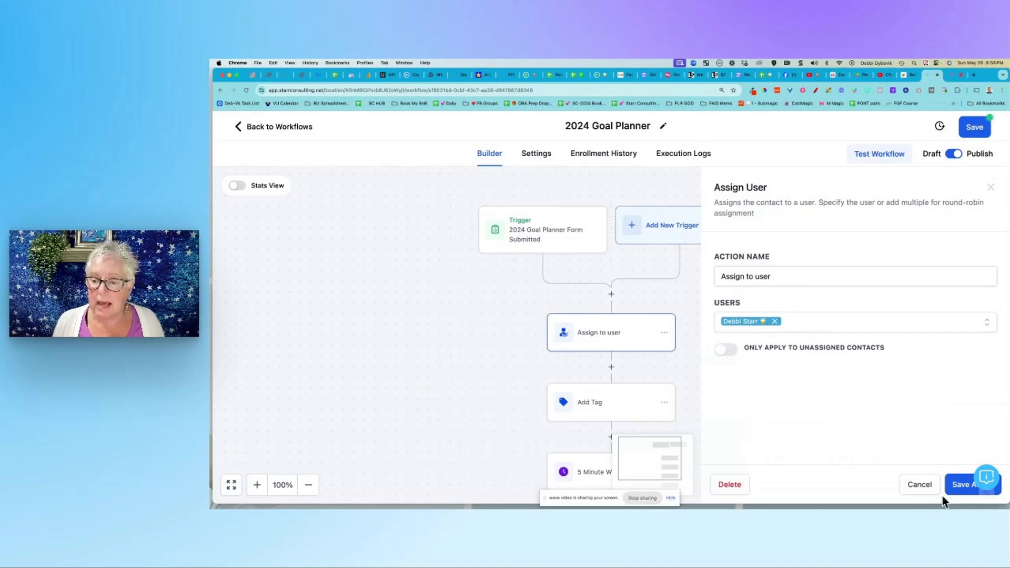
{"action": "left_click", "coordinate": [958, 484]}
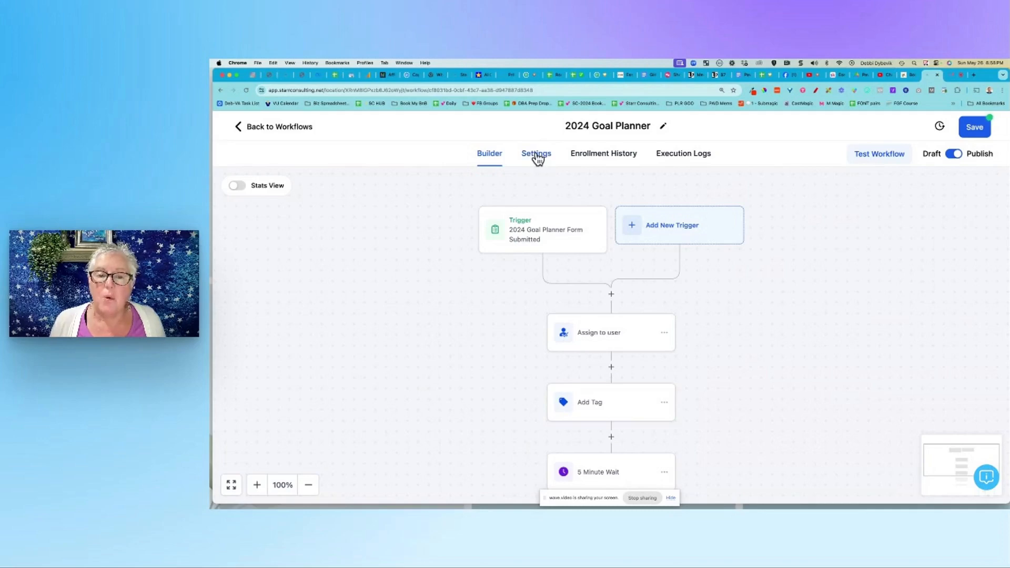
{"action": "left_click", "coordinate": [537, 156]}
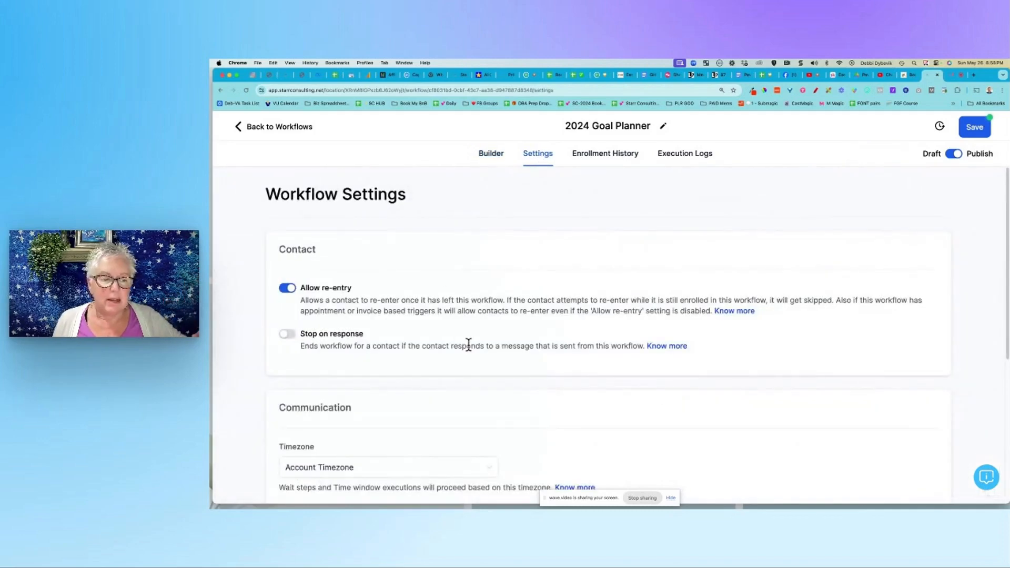
{"action": "scroll", "coordinate": [468, 345], "scroll_direction": "down", "scroll_amount": 5}
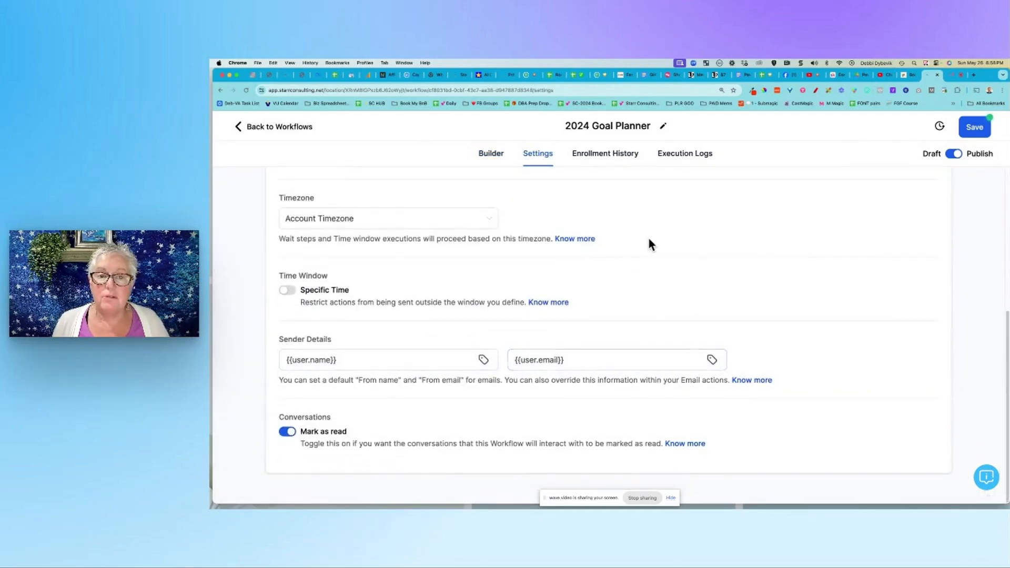
{"action": "scroll", "coordinate": [649, 241], "scroll_direction": "up", "scroll_amount": 5}
{"action": "left_click", "coordinate": [492, 155]}
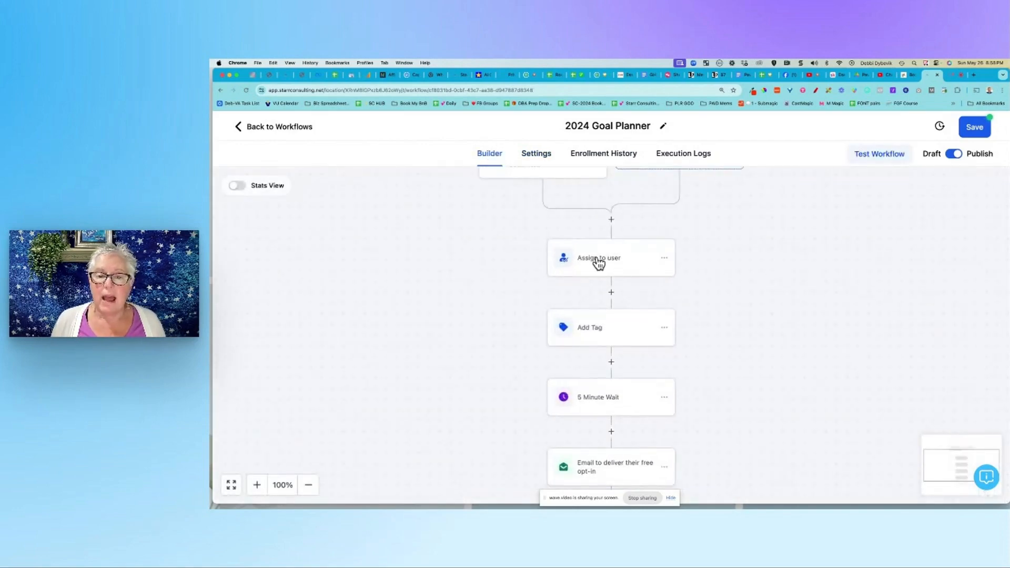
Review the tag assigned in the Add Tag action of the workflow and save the action
{"action": "scroll", "coordinate": [646, 300], "scroll_direction": "down", "scroll_amount": 2}
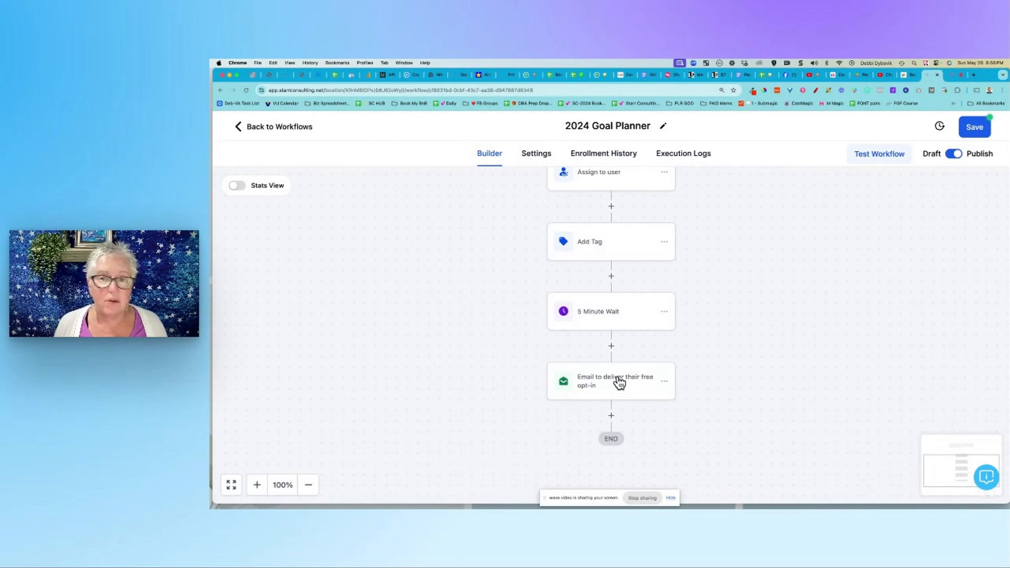
{"action": "scroll", "coordinate": [617, 378], "scroll_direction": "up", "scroll_amount": 2}
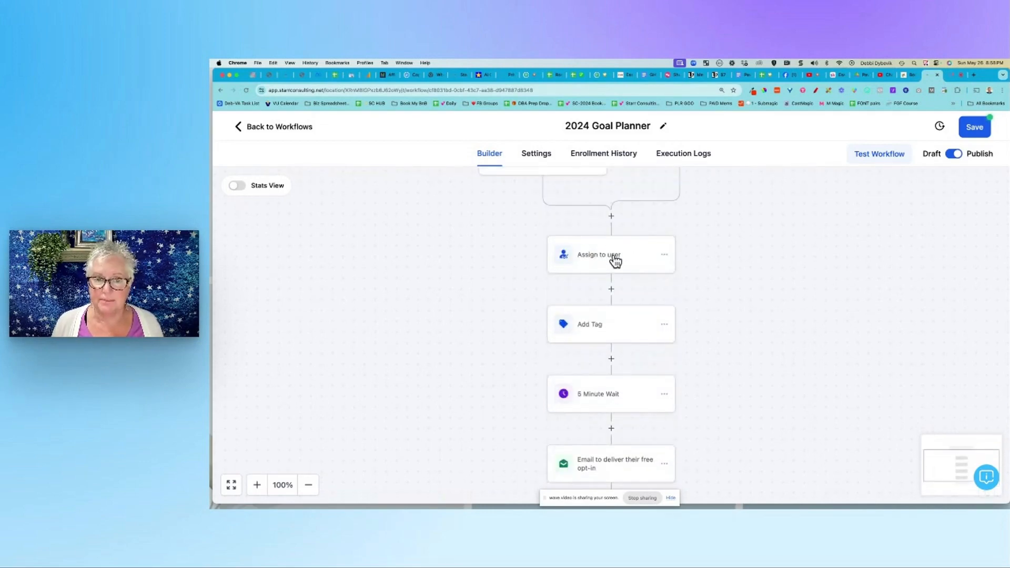
{"action": "scroll", "coordinate": [612, 258], "scroll_direction": "up", "scroll_amount": 2}
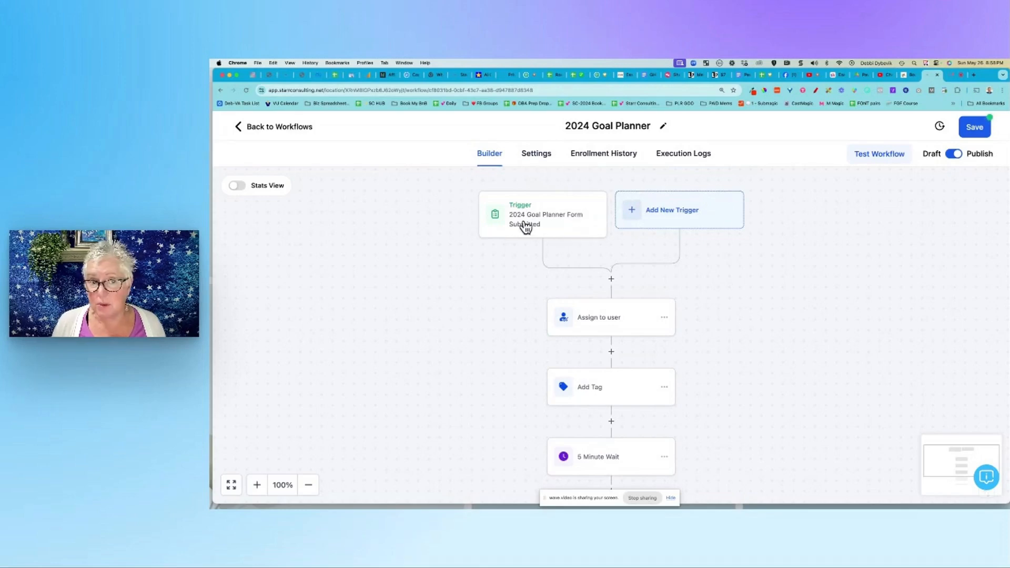
{"action": "scroll", "coordinate": [578, 230], "scroll_direction": "down", "scroll_amount": 1}
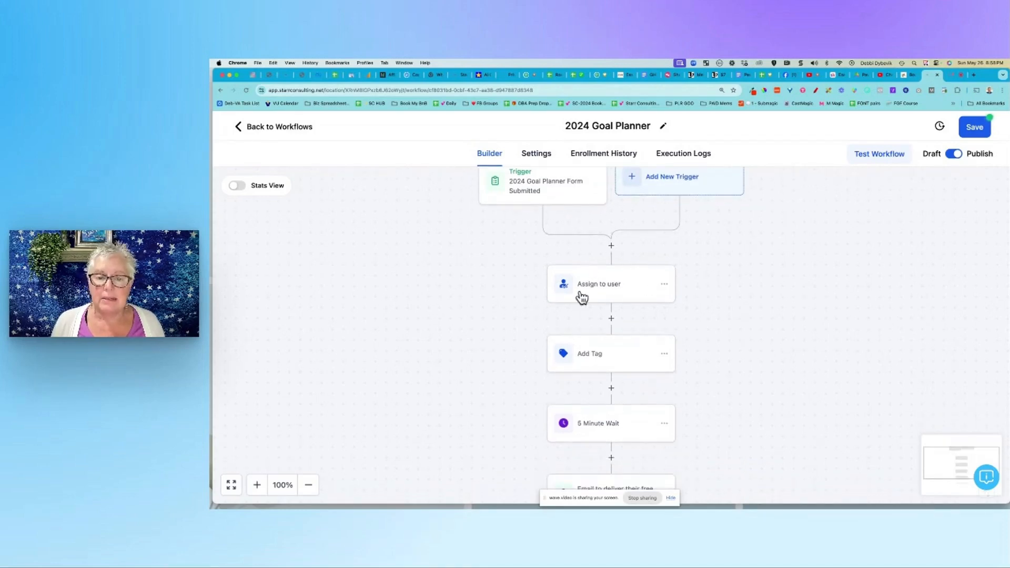
{"action": "left_click", "coordinate": [611, 359]}
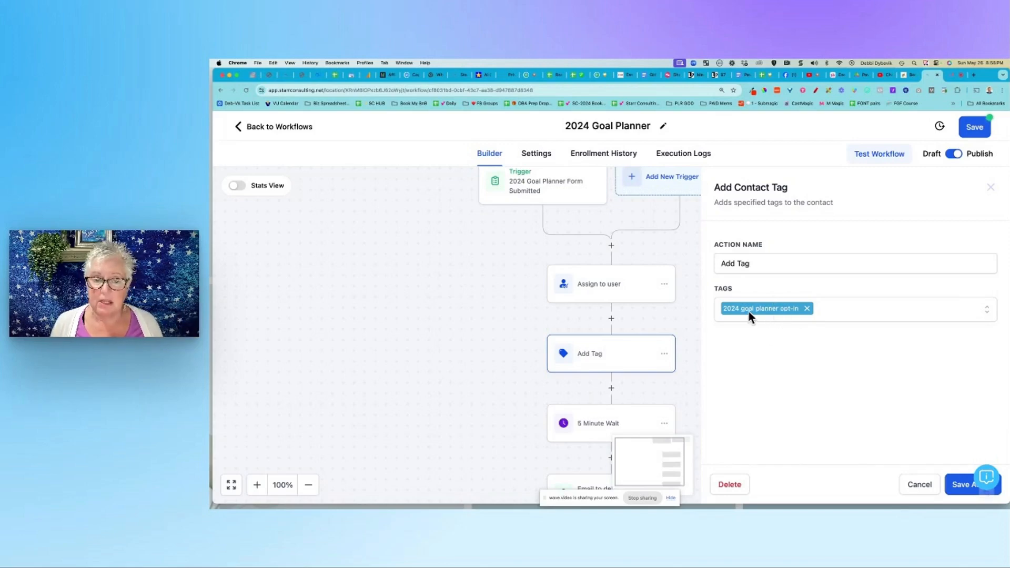
{"action": "left_click", "coordinate": [958, 485]}
Examine the sender name and sender email fields of the free opt-in delivery email, including the available custom values, and close it without changes
{"action": "scroll", "coordinate": [709, 375], "scroll_direction": "down", "scroll_amount": 1}
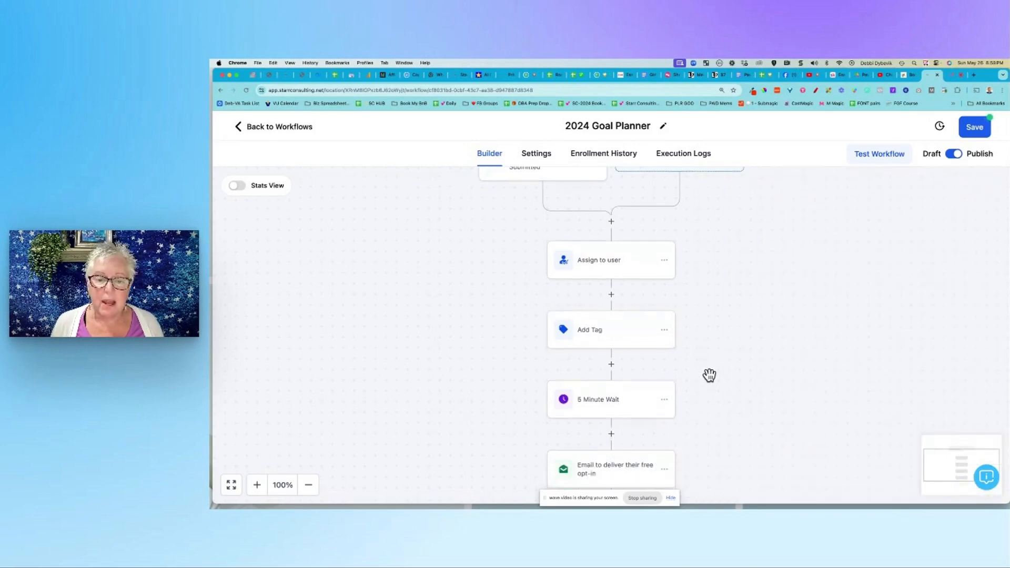
{"action": "scroll", "coordinate": [709, 375], "scroll_direction": "down", "scroll_amount": 5}
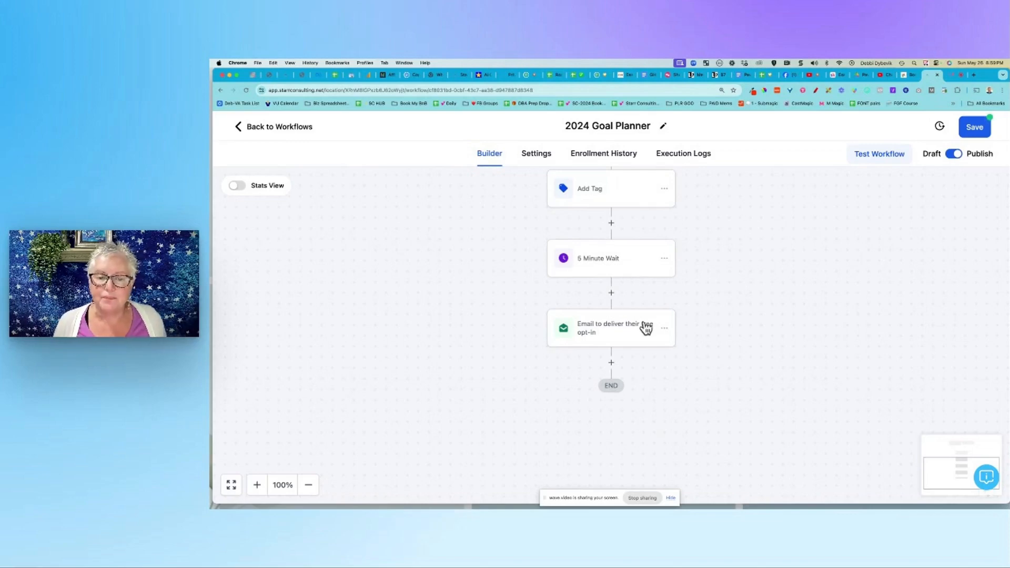
{"action": "left_click", "coordinate": [611, 331]}
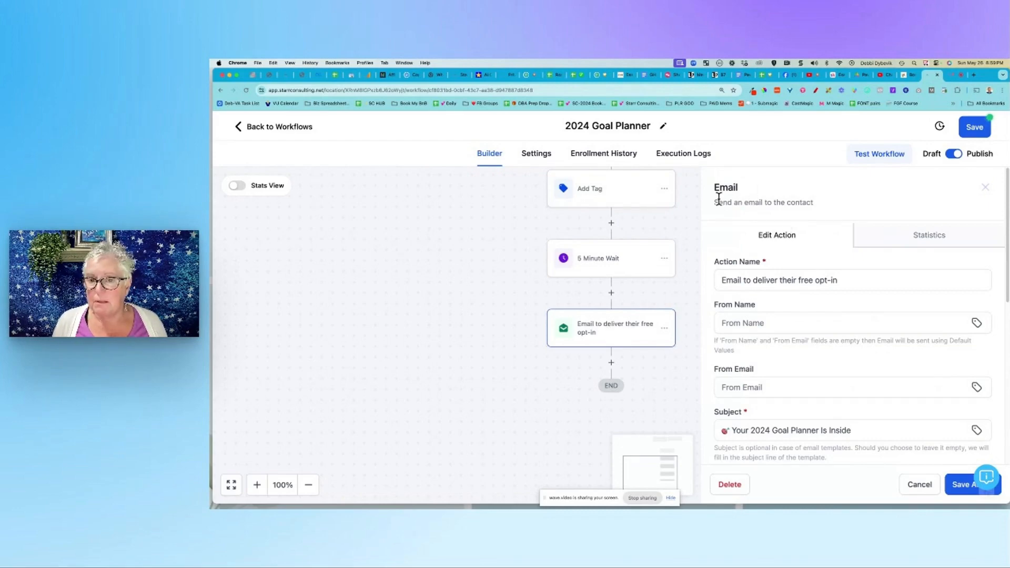
{"action": "scroll", "coordinate": [719, 197], "scroll_direction": "down", "scroll_amount": 3}
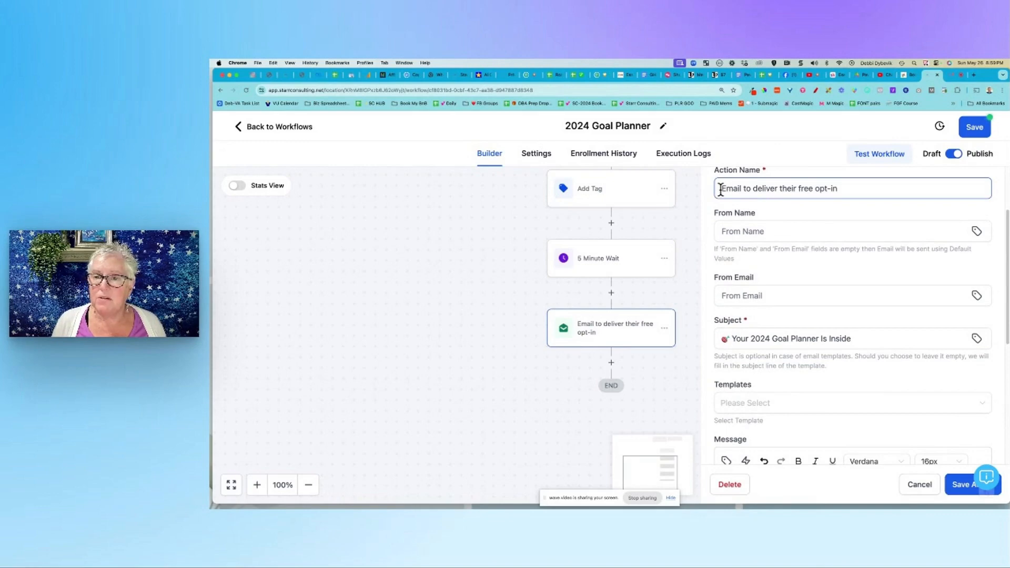
{"action": "left_click", "coordinate": [778, 232]}
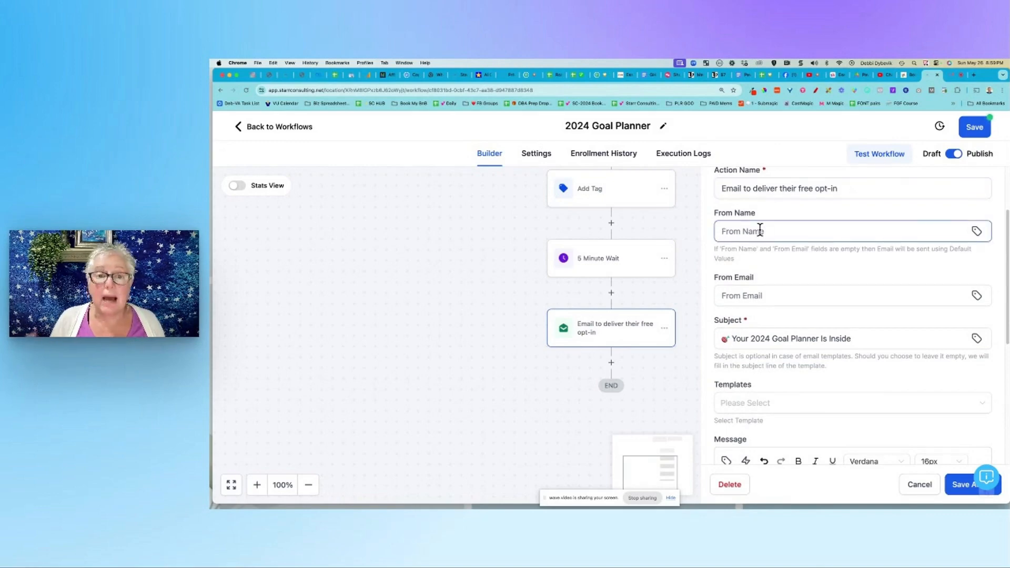
{"action": "left_click", "coordinate": [977, 234]}
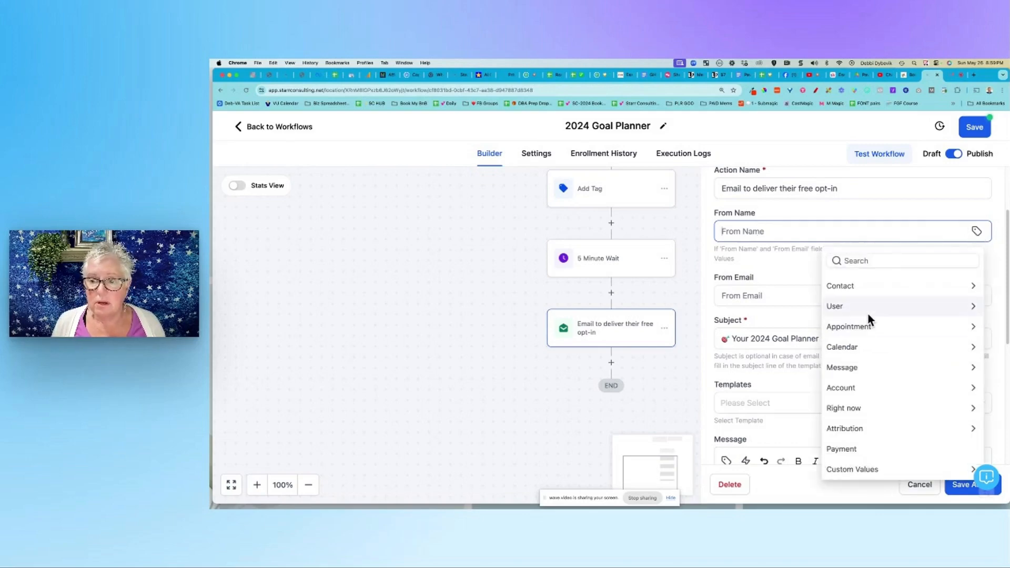
{"action": "left_click", "coordinate": [761, 232]}
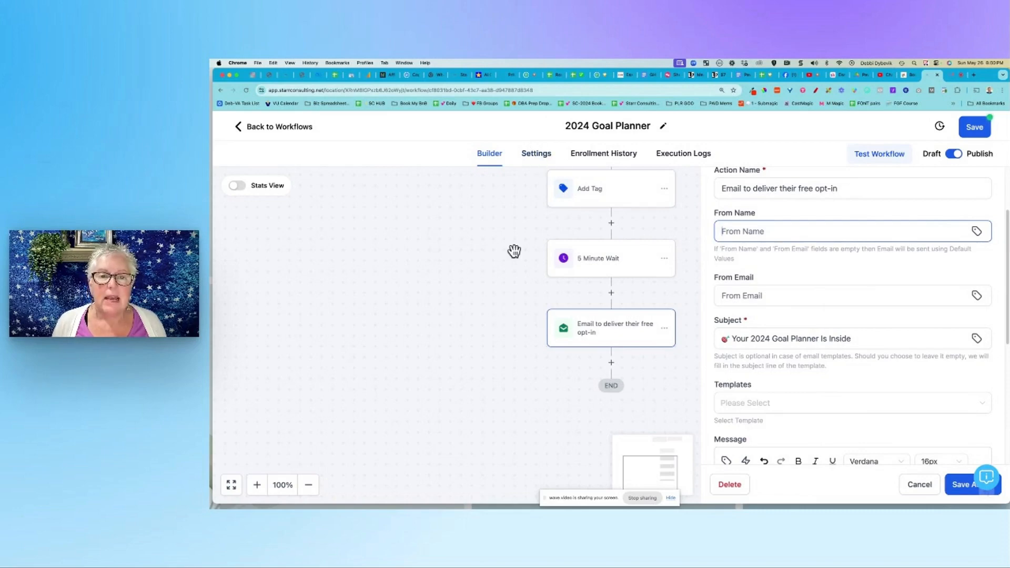
{"action": "scroll", "coordinate": [496, 266], "scroll_direction": "up", "scroll_amount": 2}
{"action": "scroll", "coordinate": [496, 266], "scroll_direction": "down", "scroll_amount": 2}
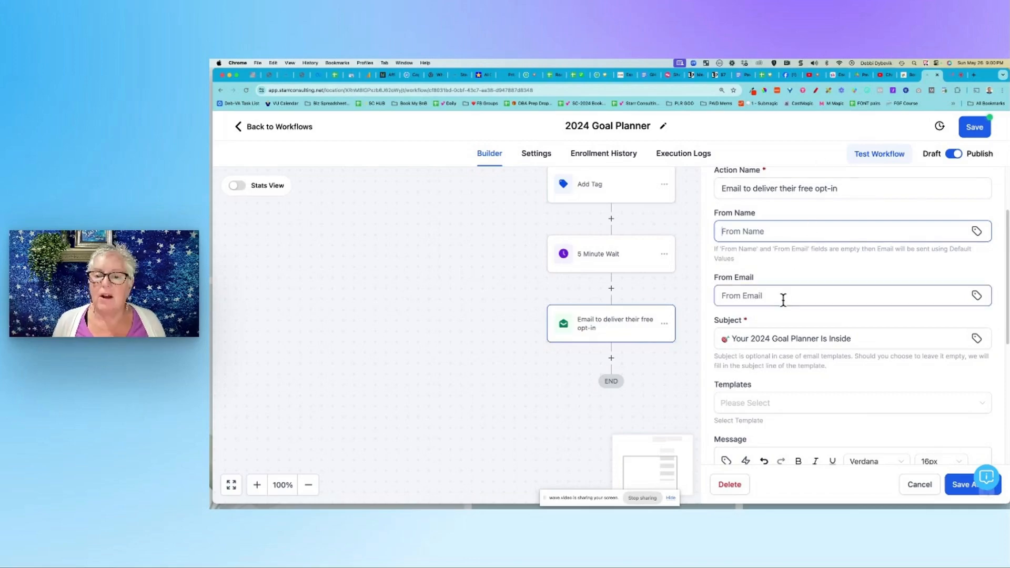
{"action": "left_click", "coordinate": [384, 312]}
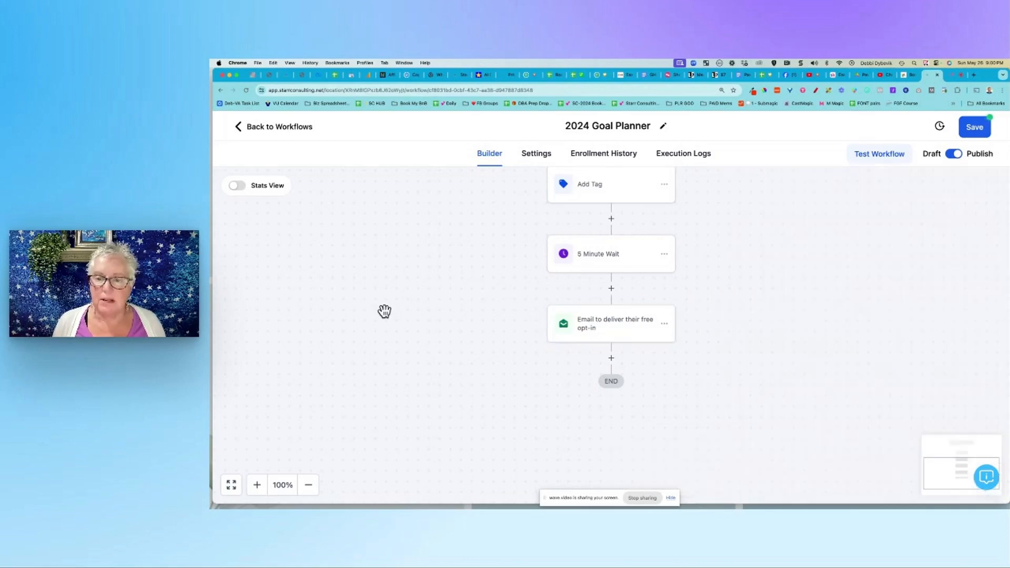
Reopen the free opt-in delivery email and check its subject line, including the leading emoji
{"action": "left_click", "coordinate": [622, 333]}
{"action": "scroll", "coordinate": [827, 335], "scroll_direction": "down", "scroll_amount": 1}
{"action": "scroll", "coordinate": [826, 332], "scroll_direction": "down", "scroll_amount": 4}
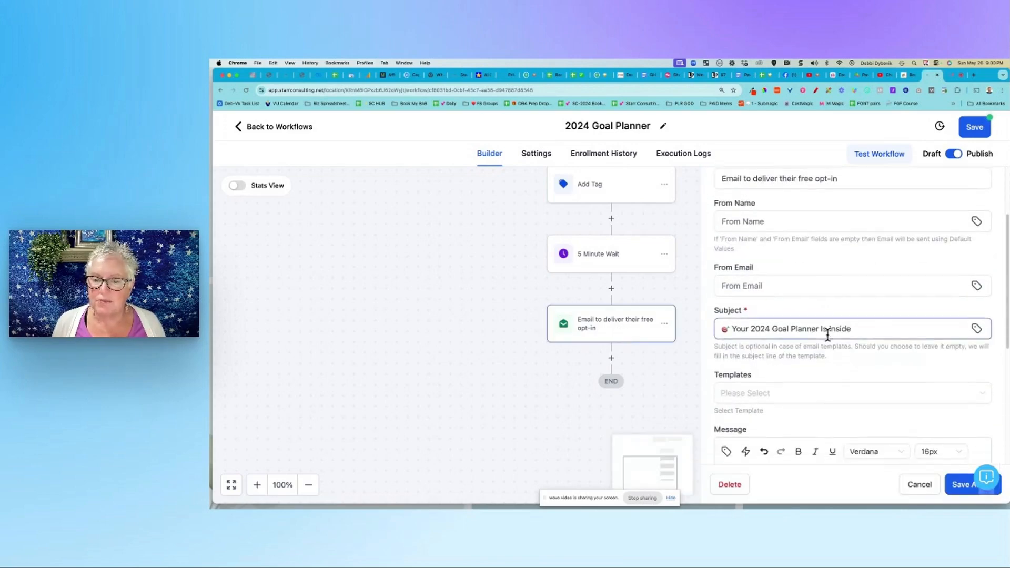
{"action": "left_click", "coordinate": [739, 289]}
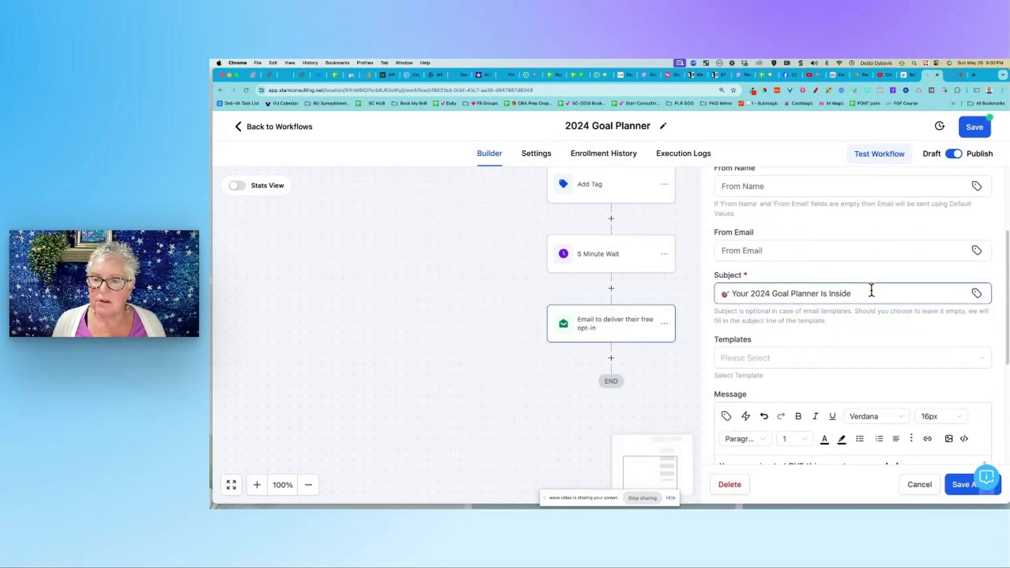
{"action": "scroll", "coordinate": [871, 290], "scroll_direction": "down", "scroll_amount": 1}
{"action": "double_click", "coordinate": [724, 252]}
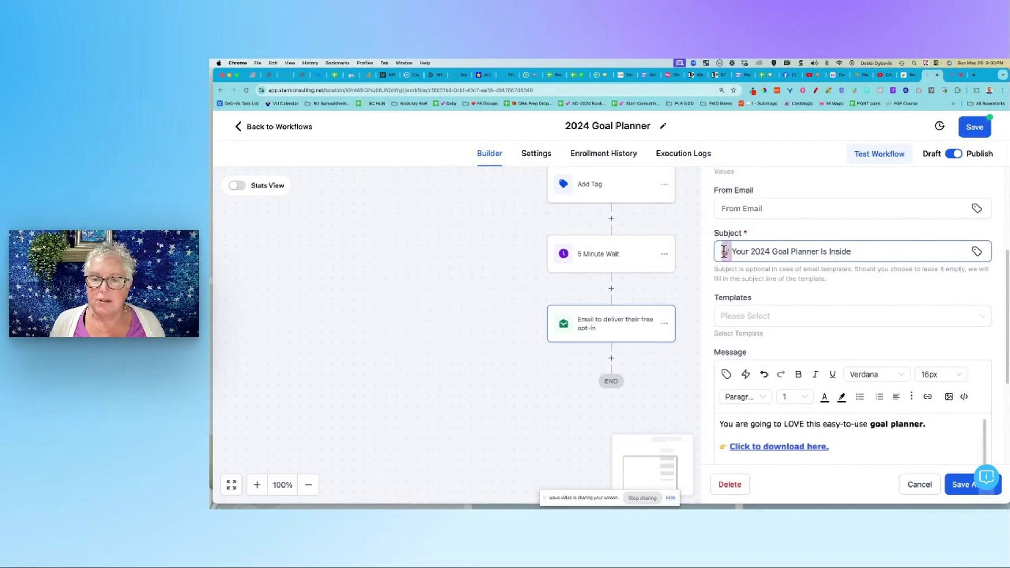
{"action": "left_click", "coordinate": [858, 253]}
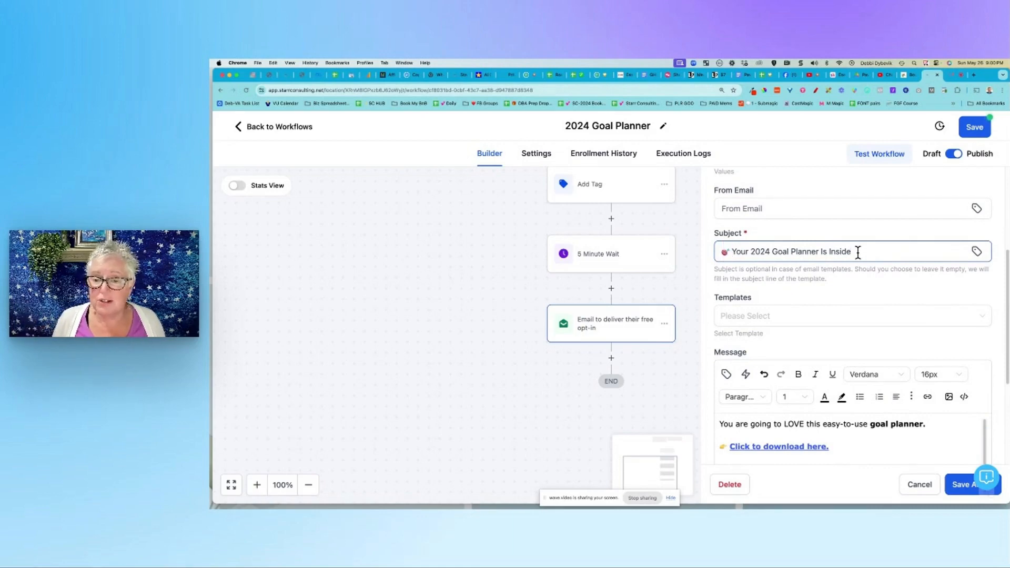
Enlarge the message box, review the email body down to the {{user.email_signature}} placeholder, and save the email action
{"action": "scroll", "coordinate": [857, 252], "scroll_direction": "down", "scroll_amount": 3}
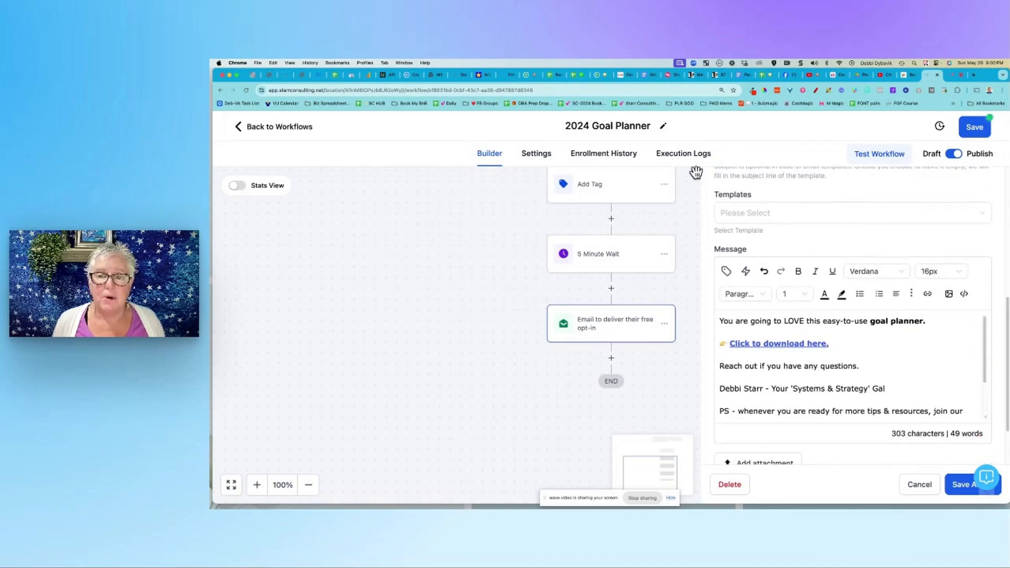
{"action": "scroll", "coordinate": [905, 297], "scroll_direction": "down", "scroll_amount": 1}
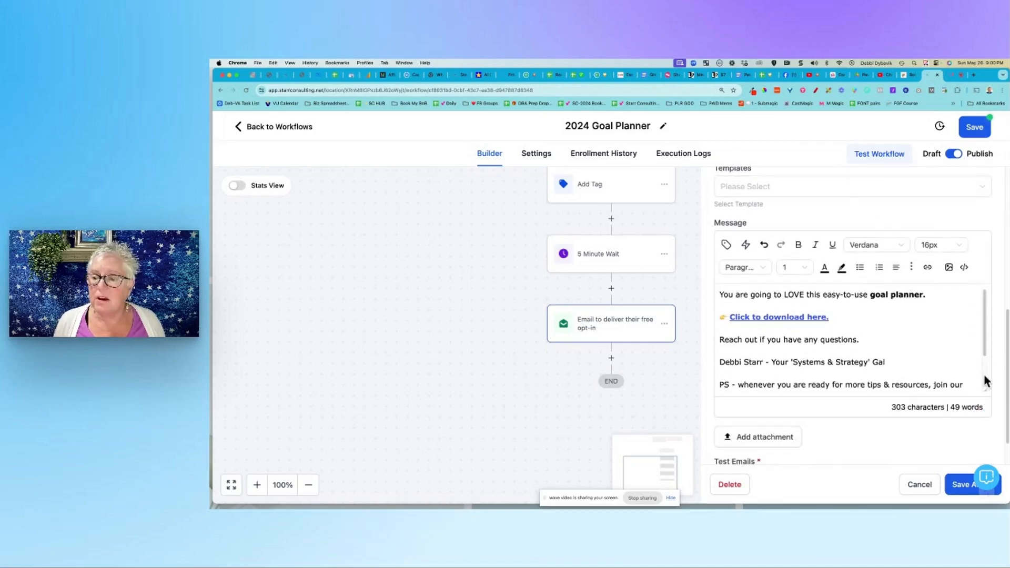
{"action": "left_click_drag", "start_coordinate": [984, 391], "coordinate": [984, 442]}
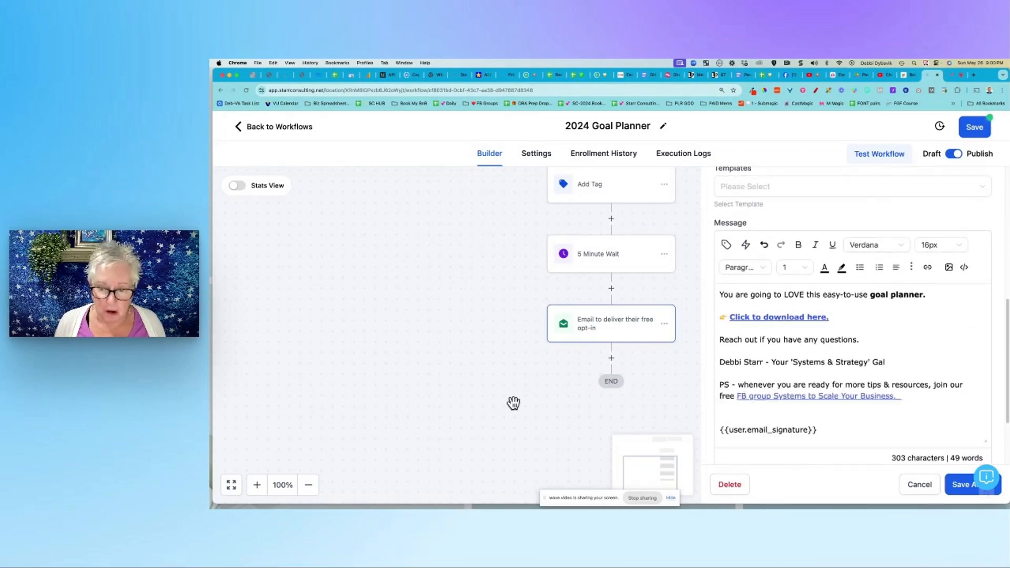
{"action": "scroll", "coordinate": [939, 330], "scroll_direction": "up", "scroll_amount": 1}
{"action": "scroll", "coordinate": [939, 331], "scroll_direction": "down", "scroll_amount": 3}
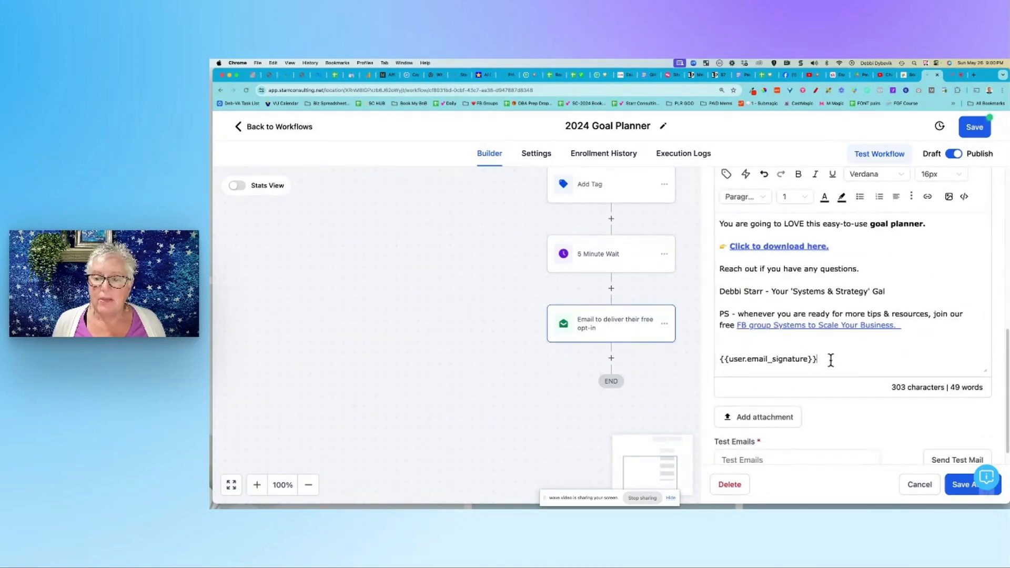
{"action": "left_click_drag", "start_coordinate": [830, 359], "coordinate": [723, 362]}
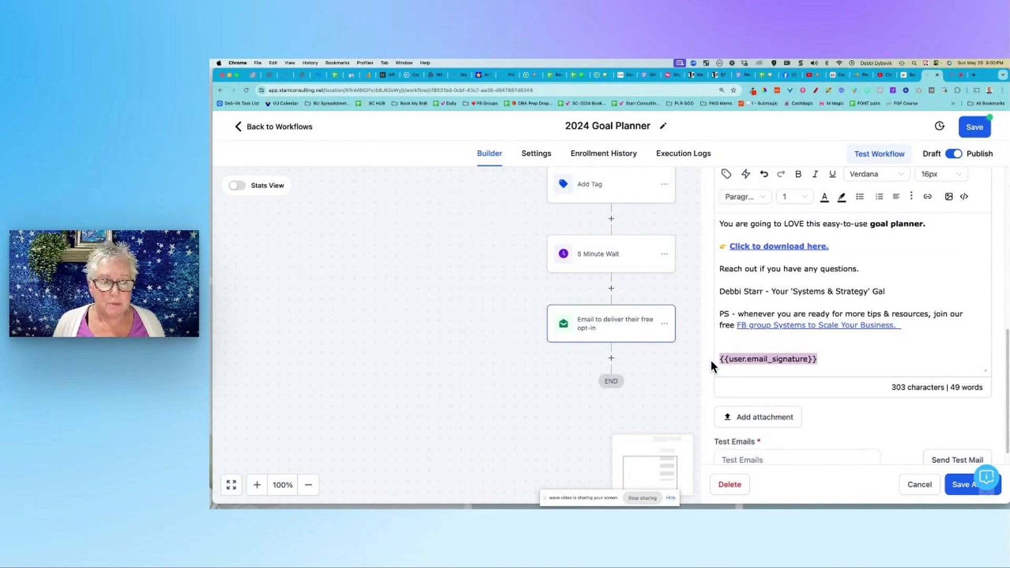
{"action": "left_click", "coordinate": [257, 484]}
{"action": "left_click", "coordinate": [257, 484]}
{"action": "left_click", "coordinate": [257, 485]}
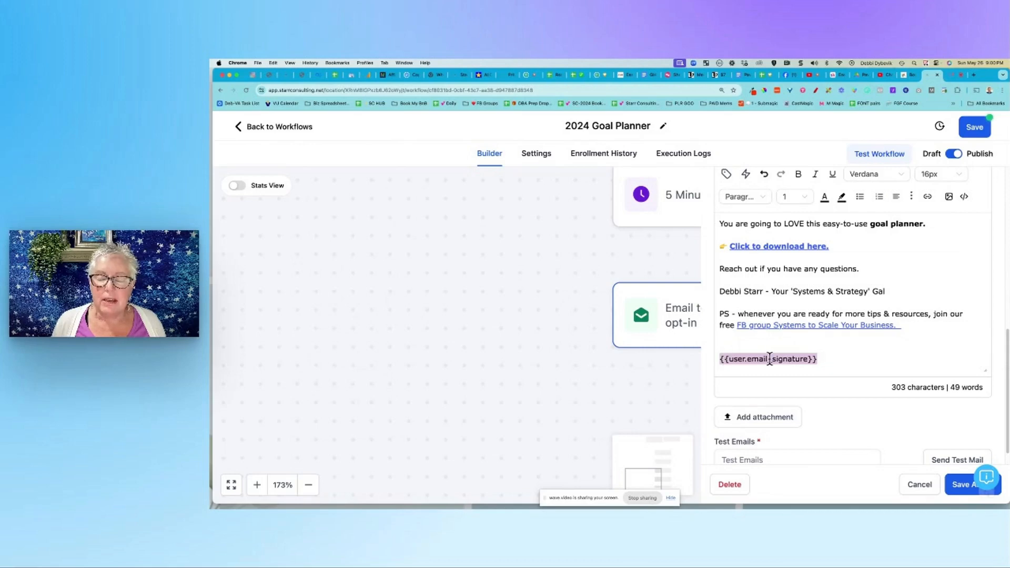
{"action": "left_click", "coordinate": [834, 347]}
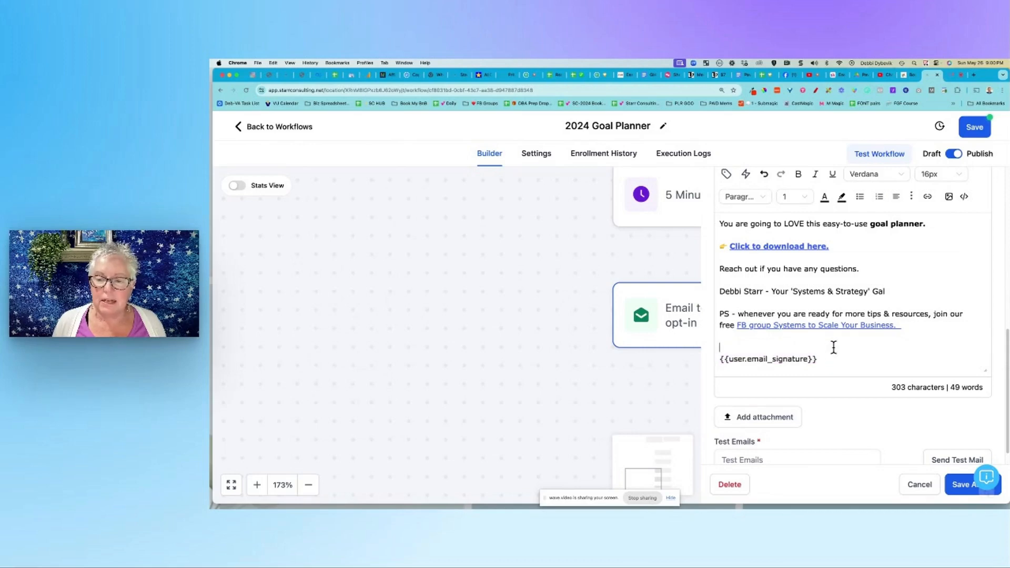
{"action": "left_click", "coordinate": [962, 484]}
Review the whole workflow sequence from the form trigger through the user assignment, tag, wait and email to its end
{"action": "scroll", "coordinate": [827, 309], "scroll_direction": "up", "scroll_amount": 10}
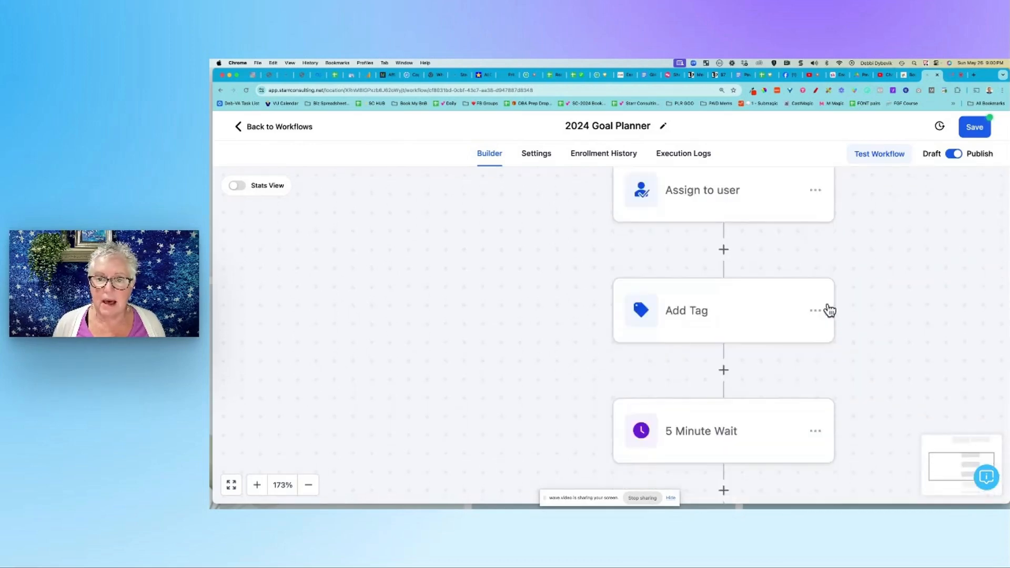
{"action": "left_click_drag", "start_coordinate": [854, 306], "coordinate": [792, 315]}
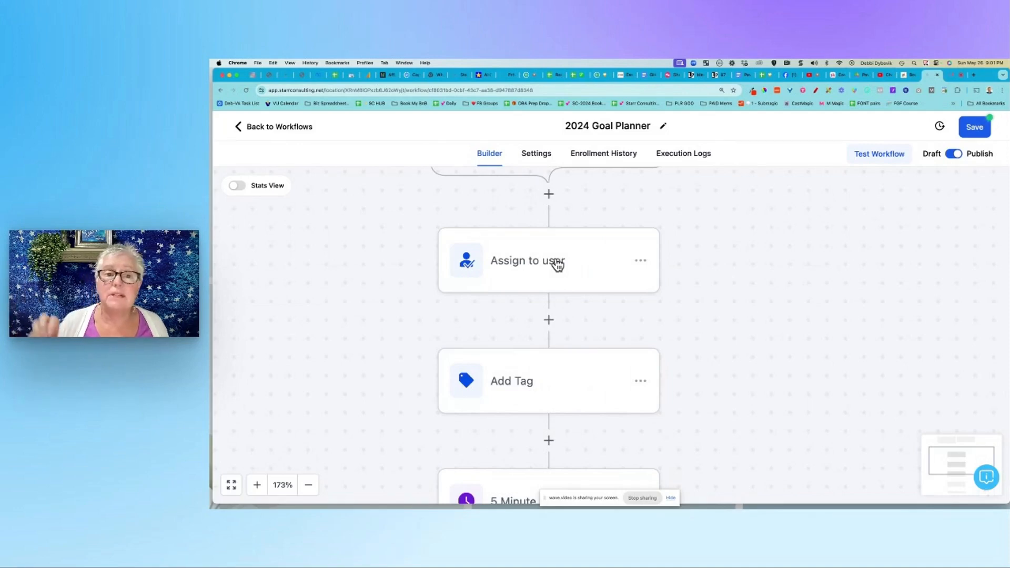
{"action": "scroll", "coordinate": [734, 308], "scroll_direction": "down", "scroll_amount": 5}
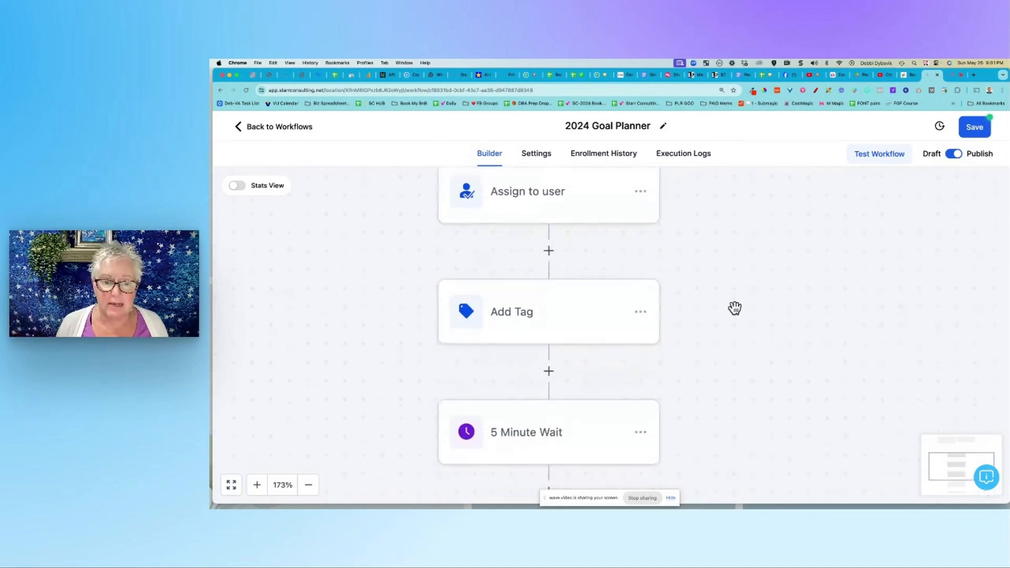
{"action": "scroll", "coordinate": [744, 340], "scroll_direction": "up", "scroll_amount": 8}
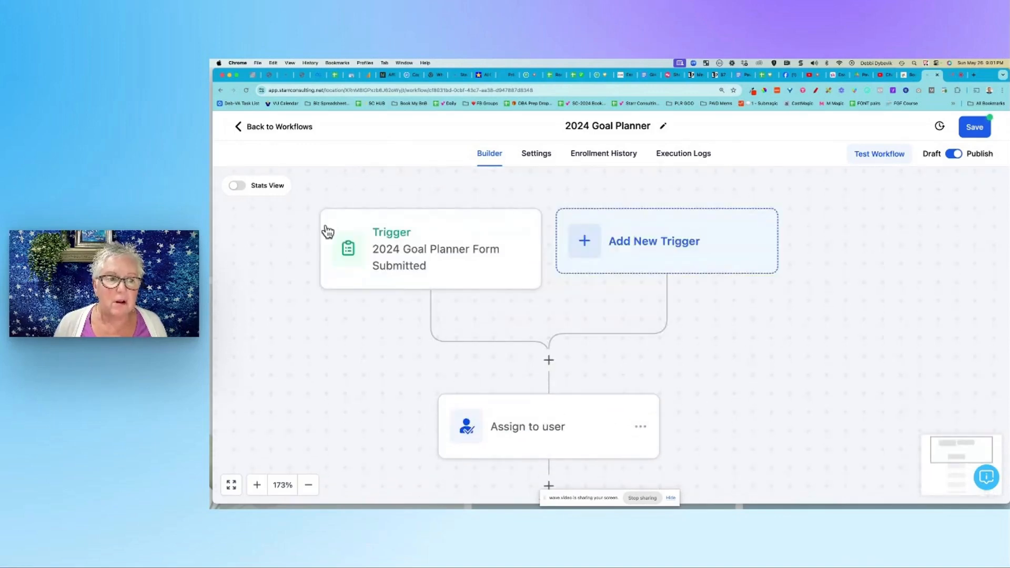
{"action": "scroll", "coordinate": [729, 364], "scroll_direction": "down", "scroll_amount": 1}
{"action": "scroll", "coordinate": [729, 364], "scroll_direction": "down", "scroll_amount": 2}
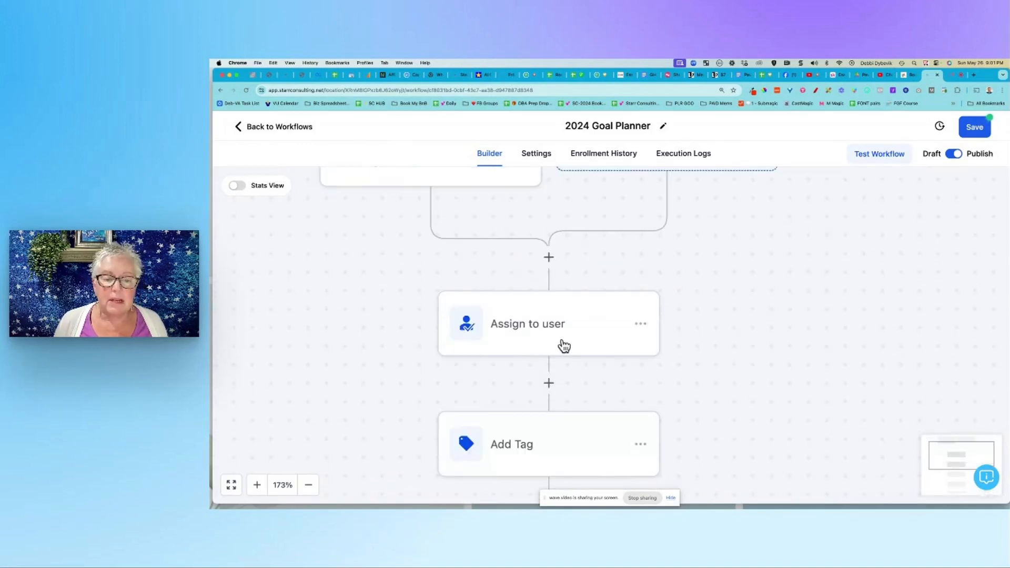
{"action": "scroll", "coordinate": [561, 342], "scroll_direction": "down", "scroll_amount": 3}
{"action": "scroll", "coordinate": [577, 356], "scroll_direction": "down", "scroll_amount": 2}
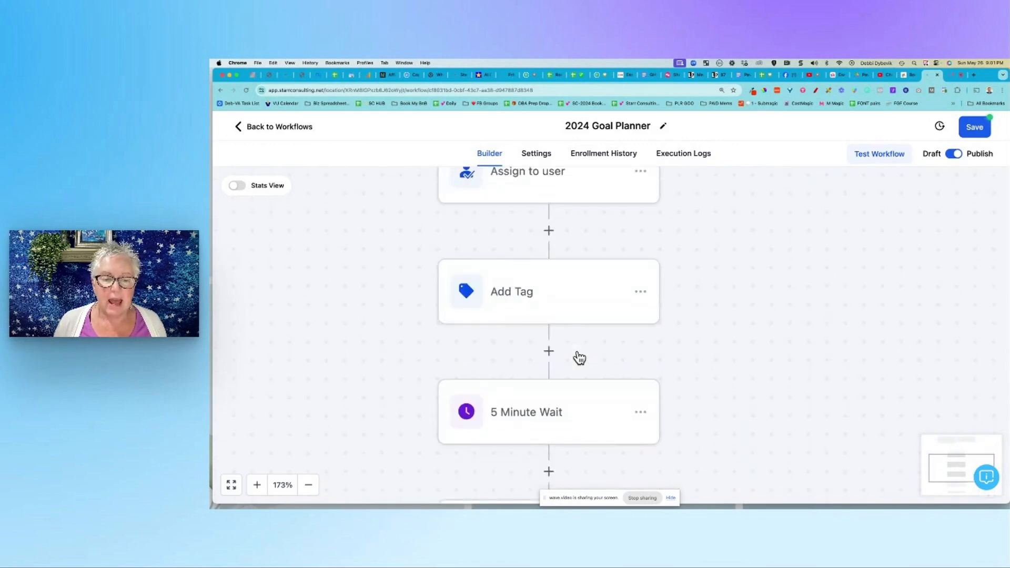
{"action": "scroll", "coordinate": [577, 356], "scroll_direction": "down", "scroll_amount": 2}
{"action": "scroll", "coordinate": [602, 361], "scroll_direction": "down", "scroll_amount": 2}
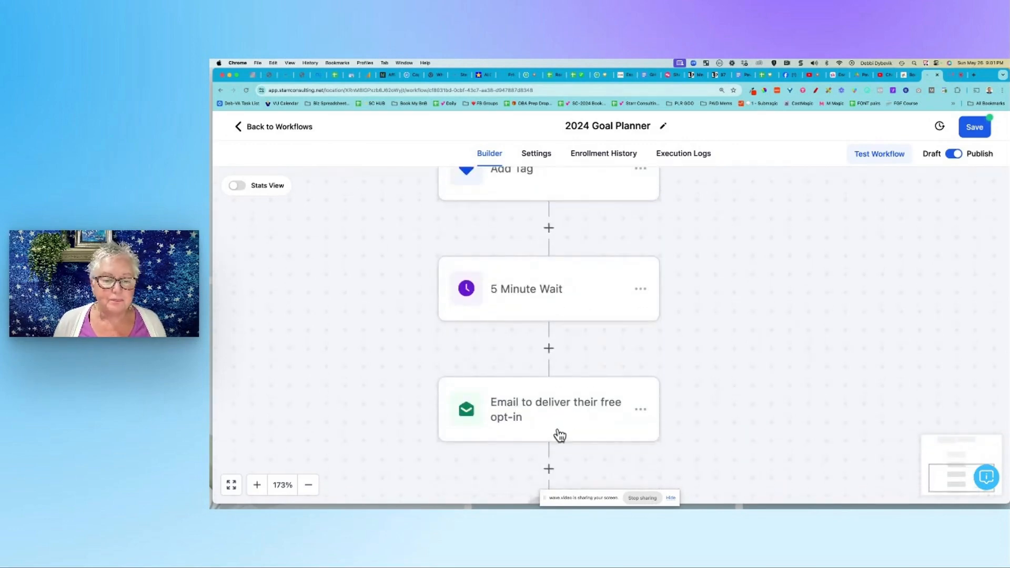
{"action": "scroll", "coordinate": [587, 425], "scroll_direction": "down", "scroll_amount": 3}
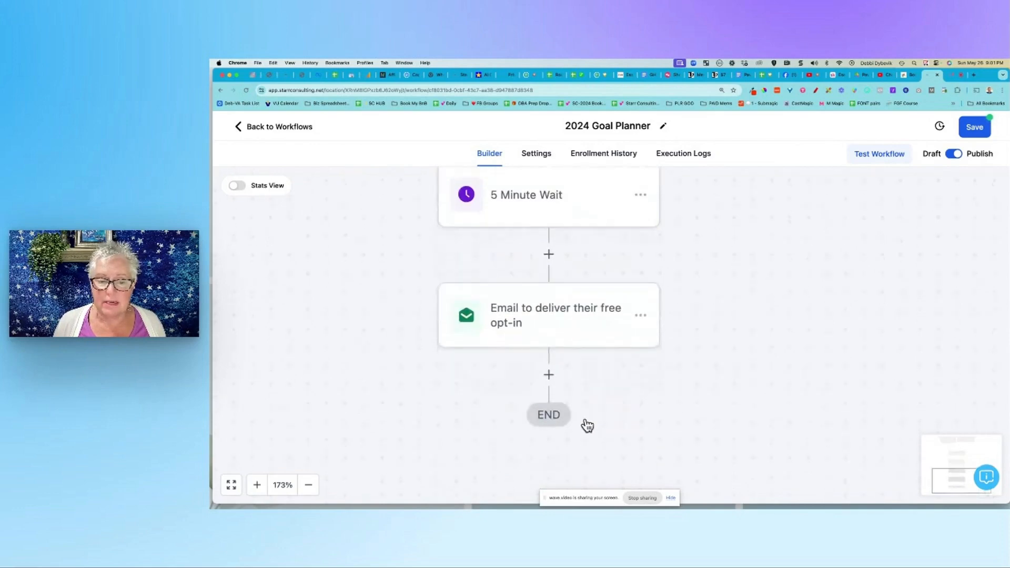
Add a Wait action directly after the free opt-in delivery email in the workflow
{"action": "left_click", "coordinate": [549, 374]}
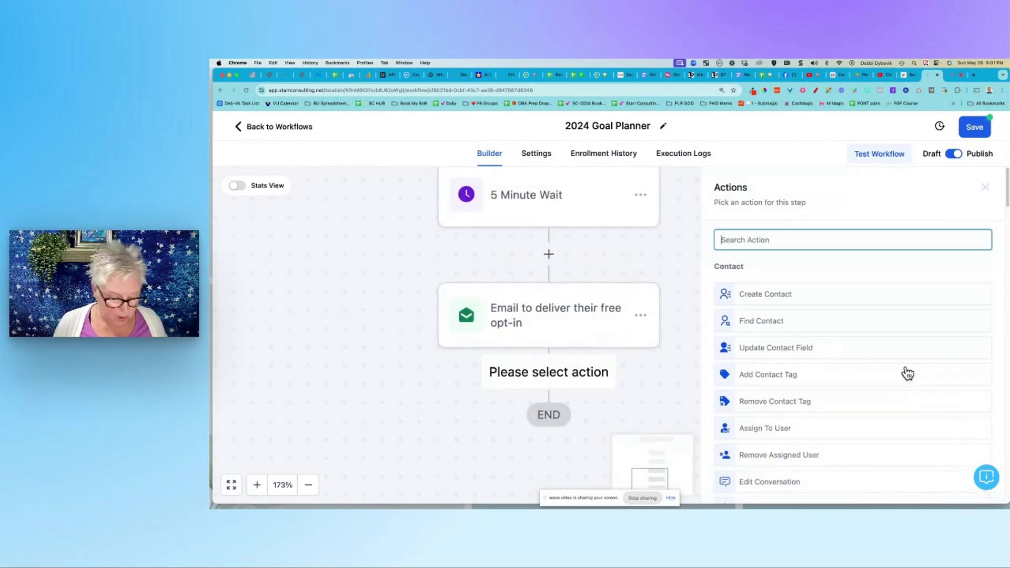
{"action": "type", "text": "w"}
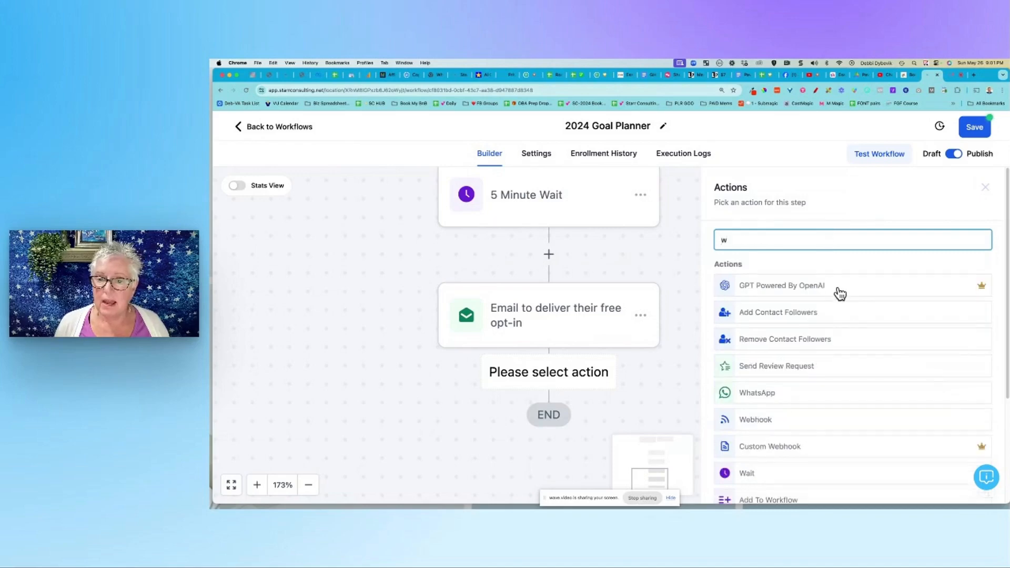
{"action": "scroll", "coordinate": [848, 322], "scroll_direction": "down", "scroll_amount": 1}
{"action": "scroll", "coordinate": [848, 322], "scroll_direction": "down", "scroll_amount": 1}
{"action": "left_click", "coordinate": [785, 380]}
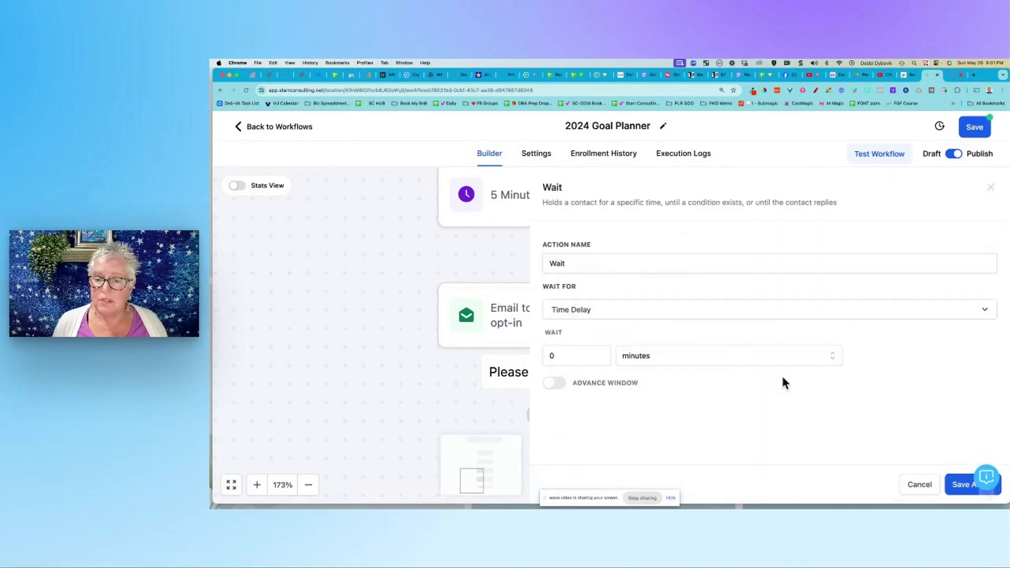
Name the wait action 1 Day Wait, set its time delay to 1 day, and save the action
{"action": "left_click", "coordinate": [551, 264]}
{"action": "type", "text": "1"}
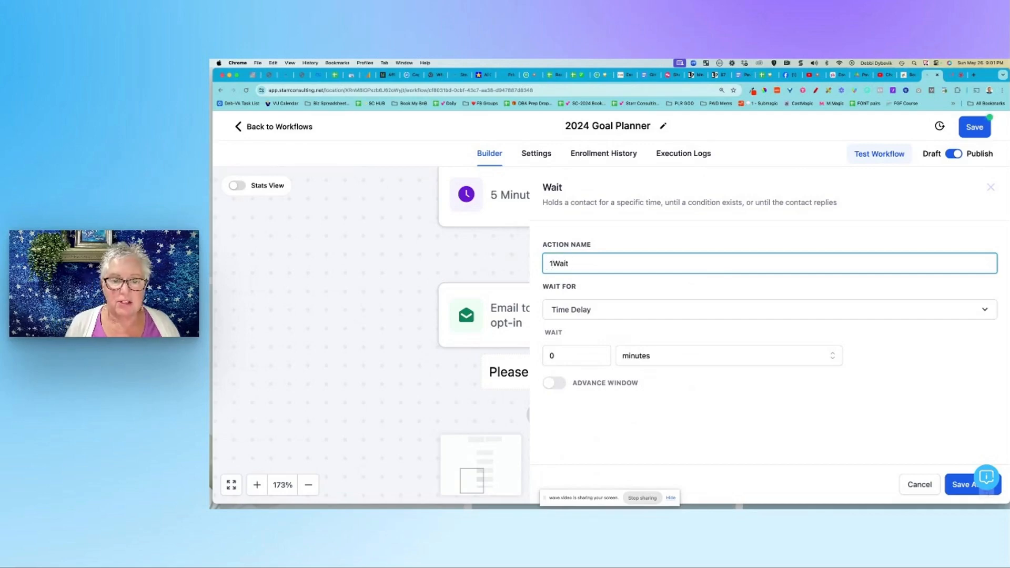
{"action": "type", "text": " Day"}
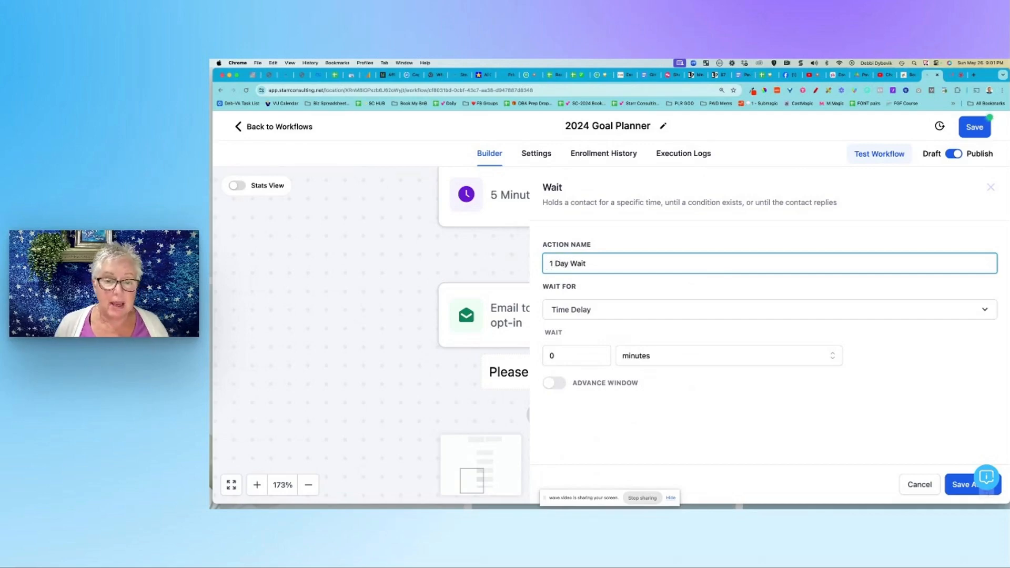
{"action": "left_click", "coordinate": [600, 352]}
{"action": "left_click", "coordinate": [831, 352]}
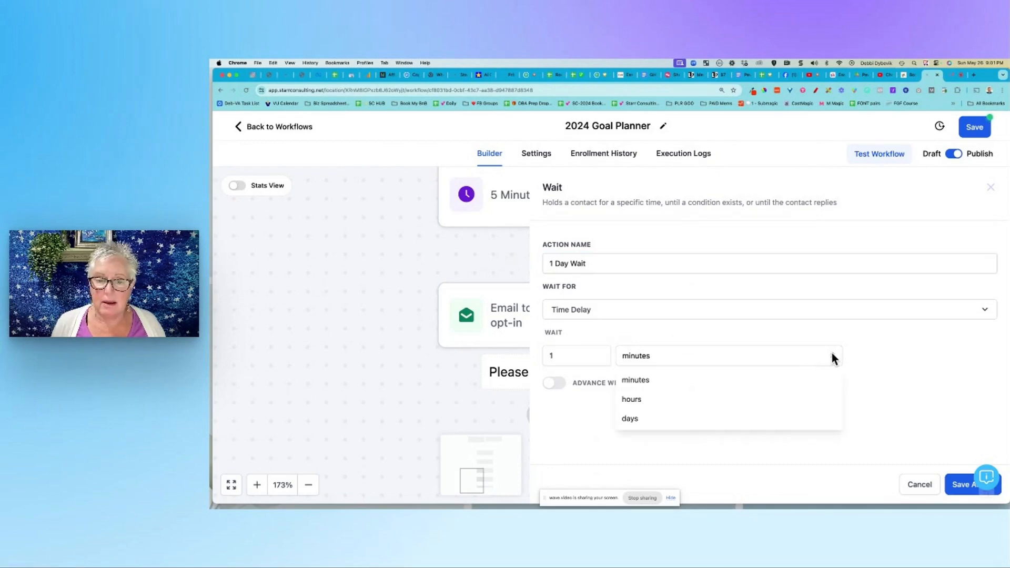
{"action": "left_click", "coordinate": [652, 418]}
{"action": "left_click", "coordinate": [960, 484]}
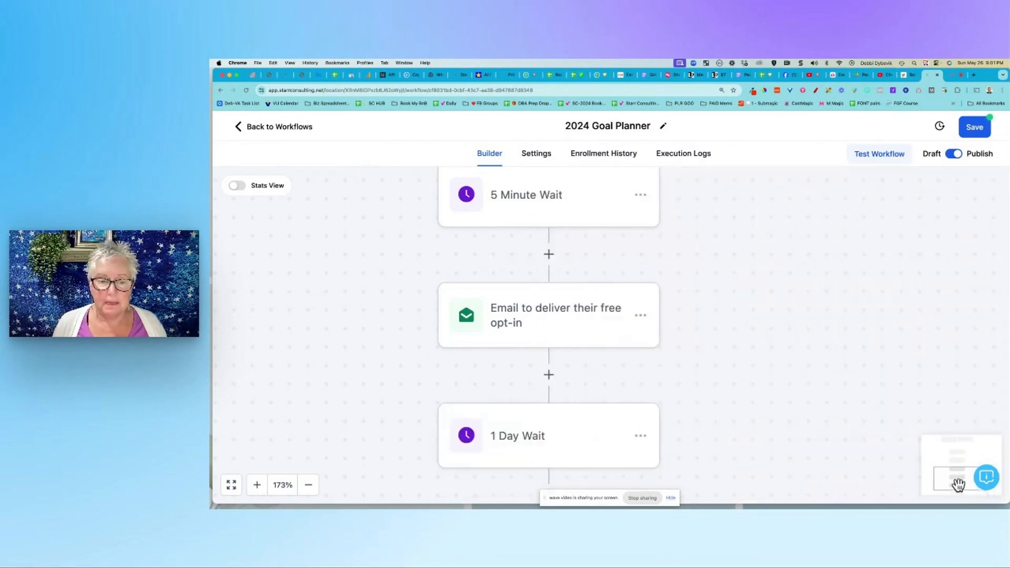
Add a Send Email action between the 1 Day Wait and the end of the workflow
{"action": "scroll", "coordinate": [840, 384], "scroll_direction": "down", "scroll_amount": 3}
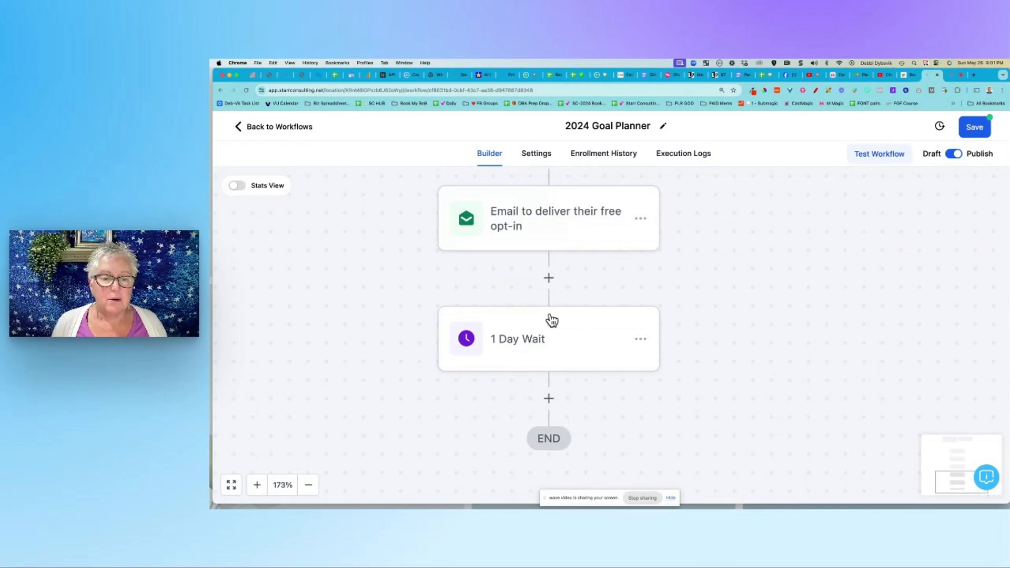
{"action": "left_click", "coordinate": [549, 398]}
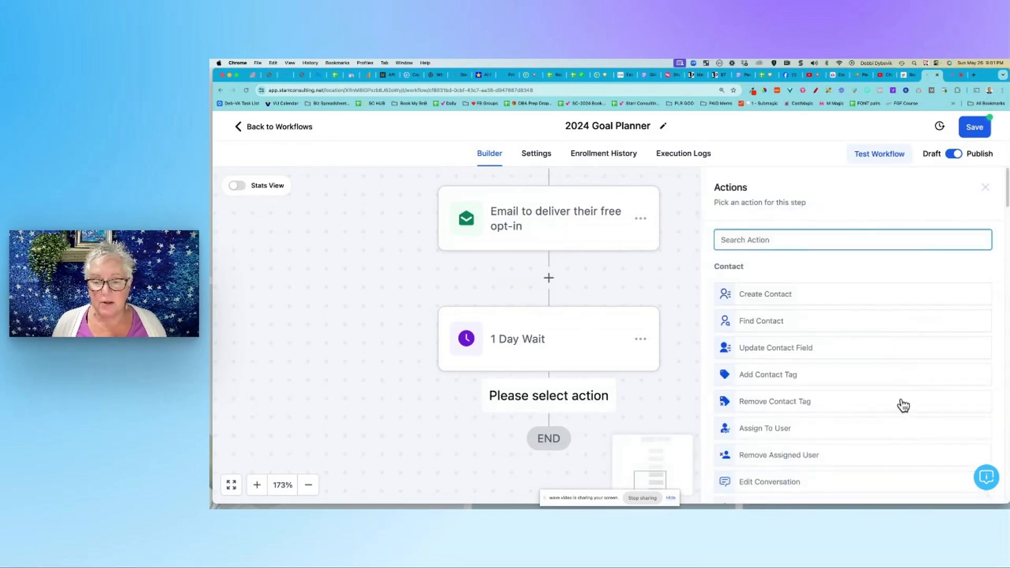
{"action": "type", "text": "em"}
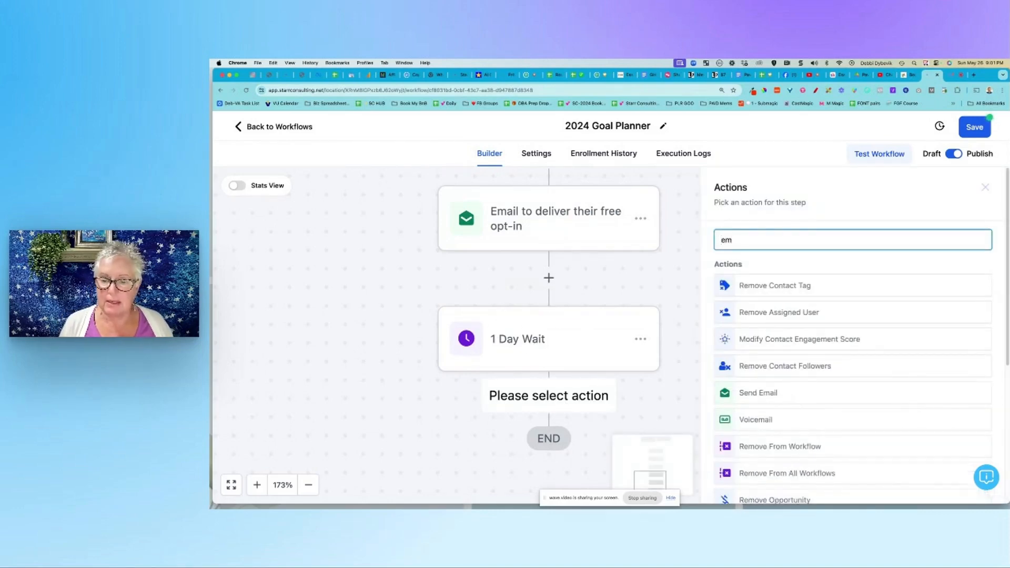
{"action": "left_click", "coordinate": [762, 393]}
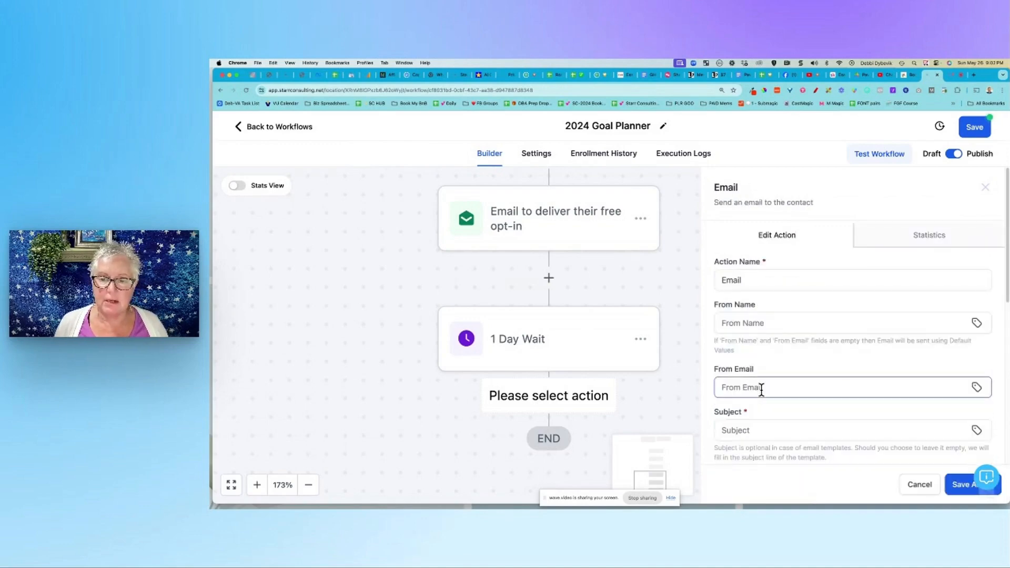
Name the new email action 2nd Nurture Email and go to its subject field
{"action": "scroll", "coordinate": [859, 320], "scroll_direction": "down", "scroll_amount": 2}
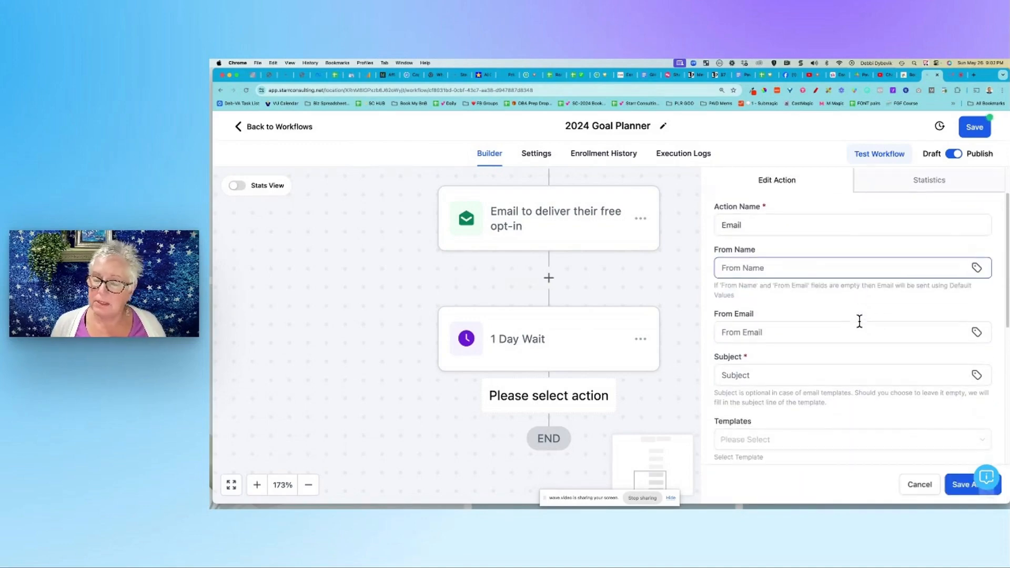
{"action": "left_click", "coordinate": [723, 225]}
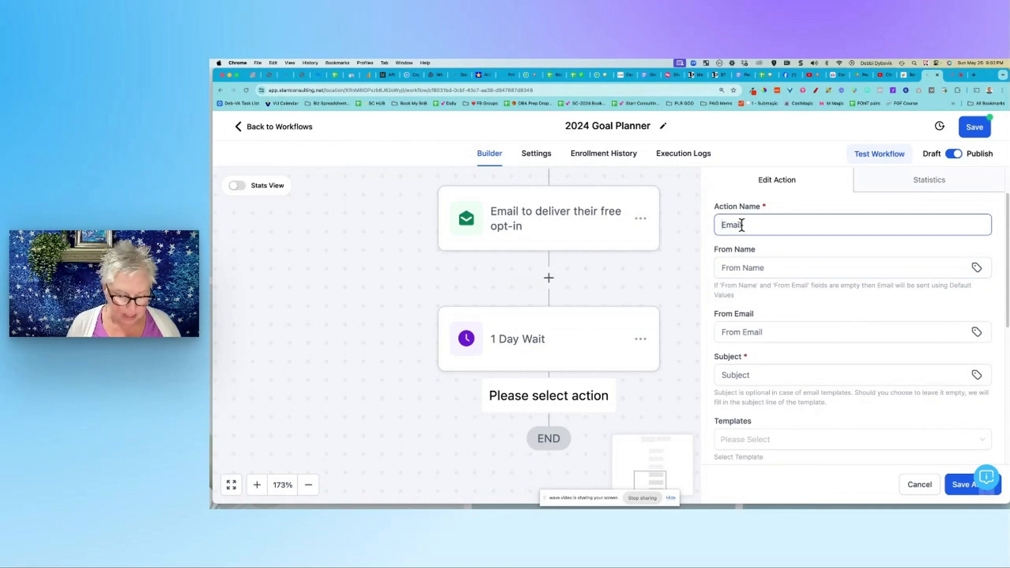
{"action": "type", "text": "2nd "}
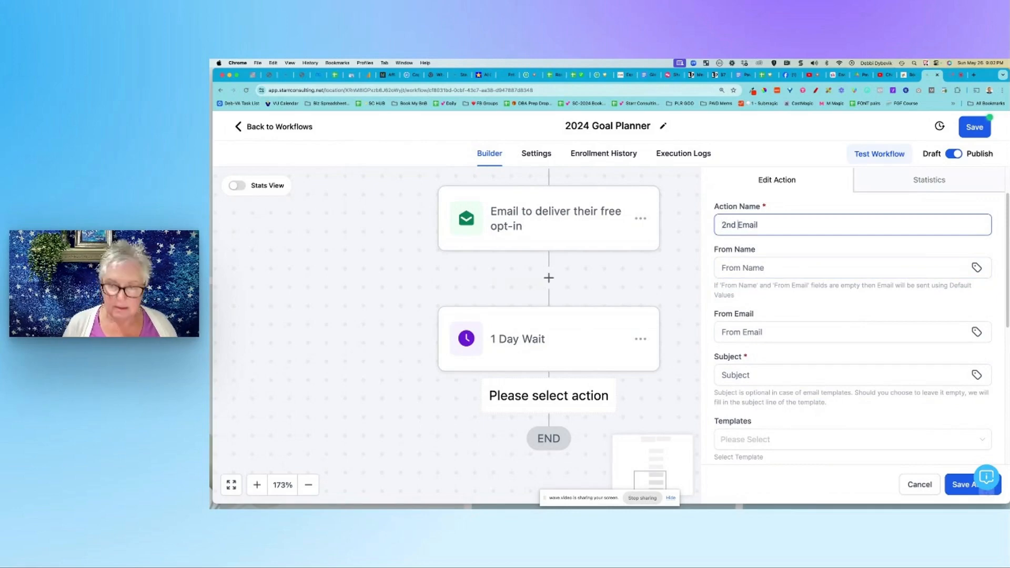
{"action": "type", "text": "Nurture"}
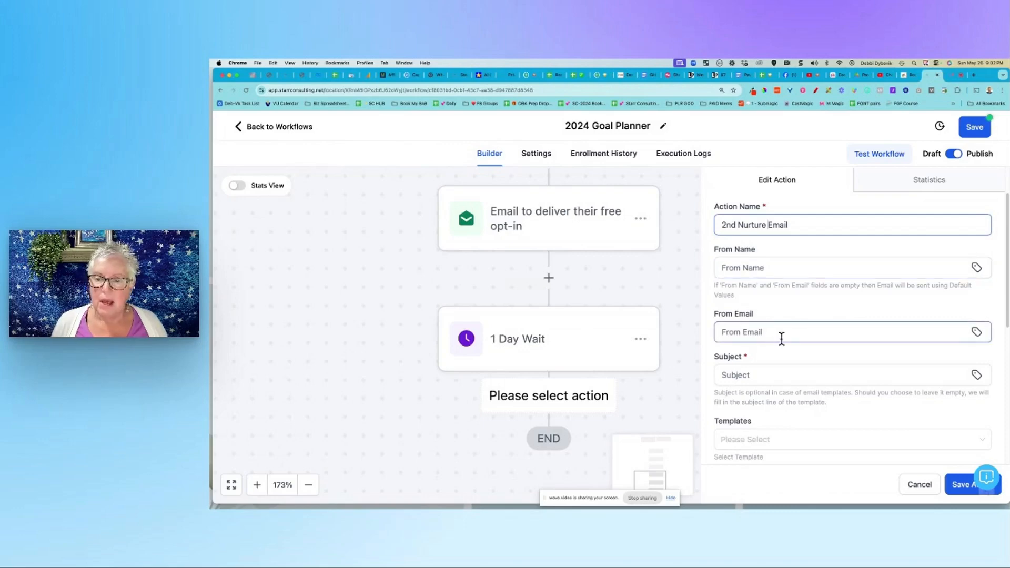
{"action": "scroll", "coordinate": [778, 334], "scroll_direction": "down", "scroll_amount": 4}
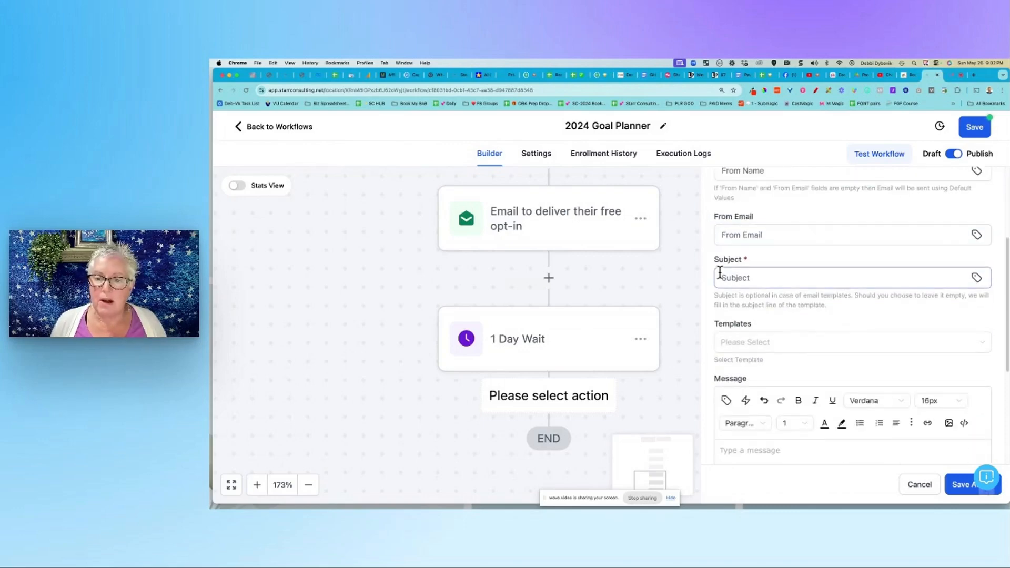
{"action": "left_click", "coordinate": [719, 272]}
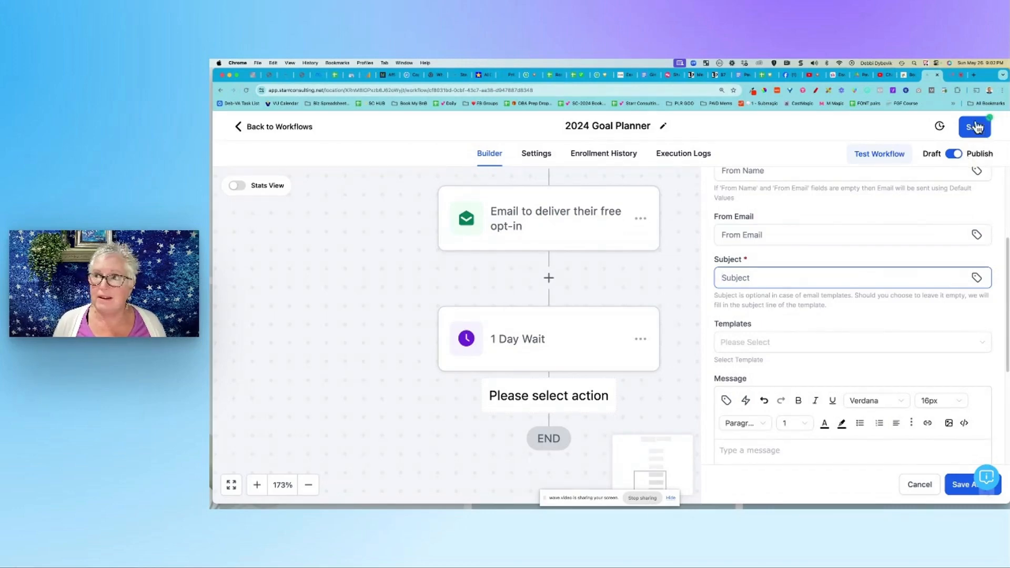
{"action": "left_click", "coordinate": [952, 79]}
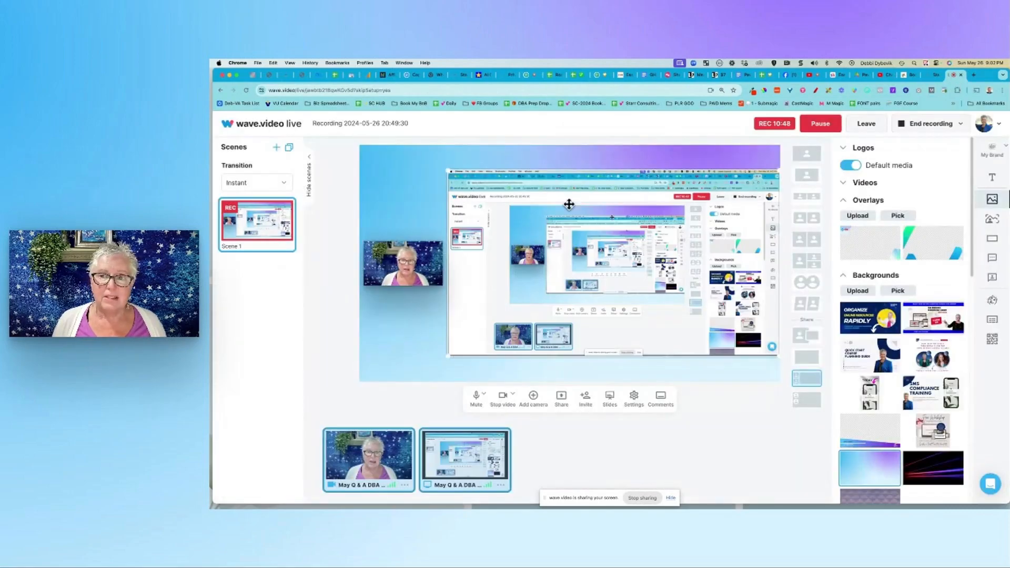